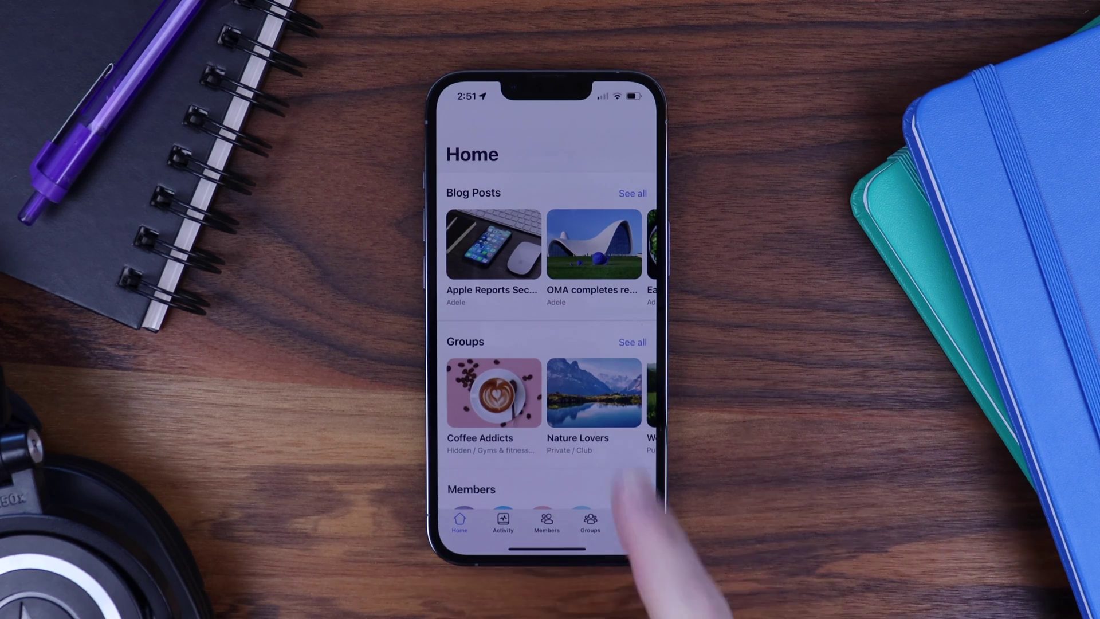
- Preview the app's Home screen, viewing the OMA renovation article and the full blog post list
mouse_move(633, 233)
mouse_down()
mouse_move(515, 246)
mouse_move(625, 246)
mouse_up()
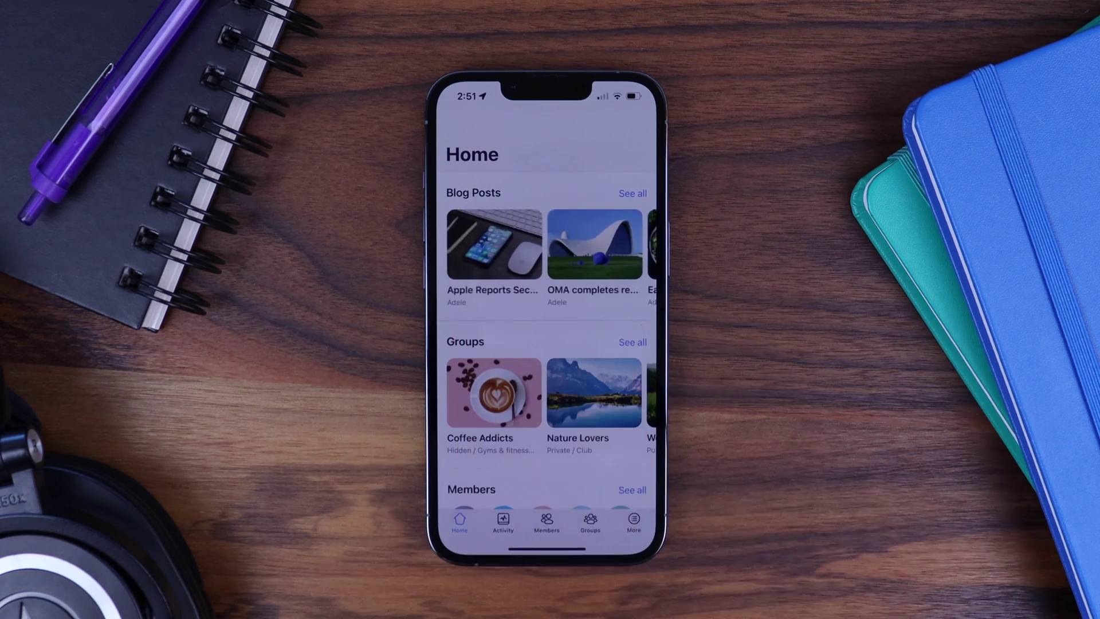
mouse_move(621, 437)
mouse_down()
mouse_move(493, 441)
mouse_move(624, 424)
mouse_up()
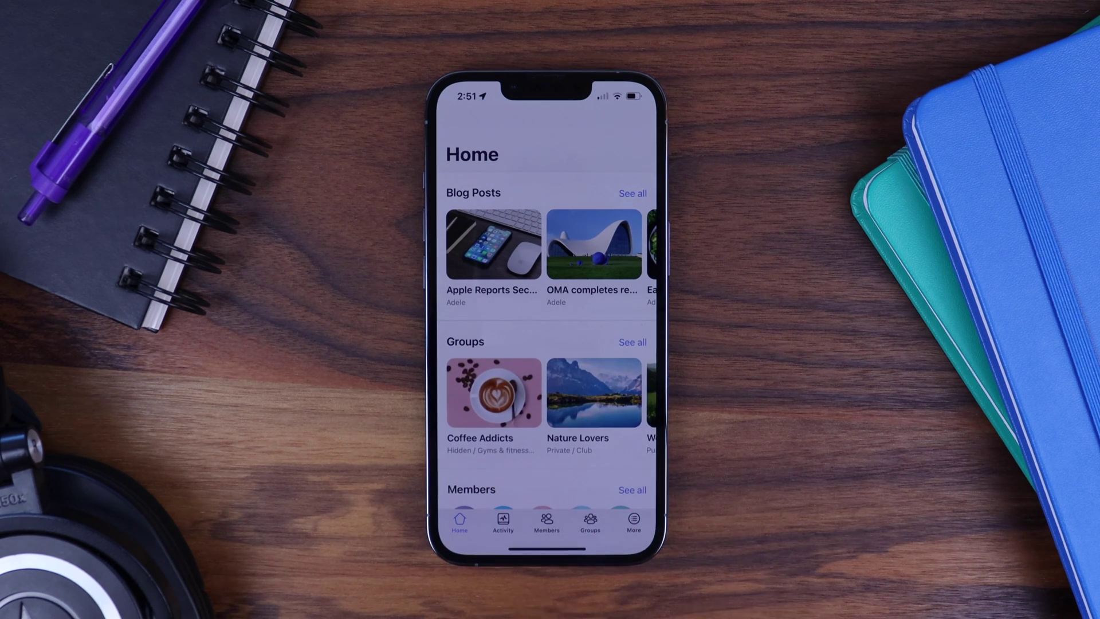
click(591, 241)
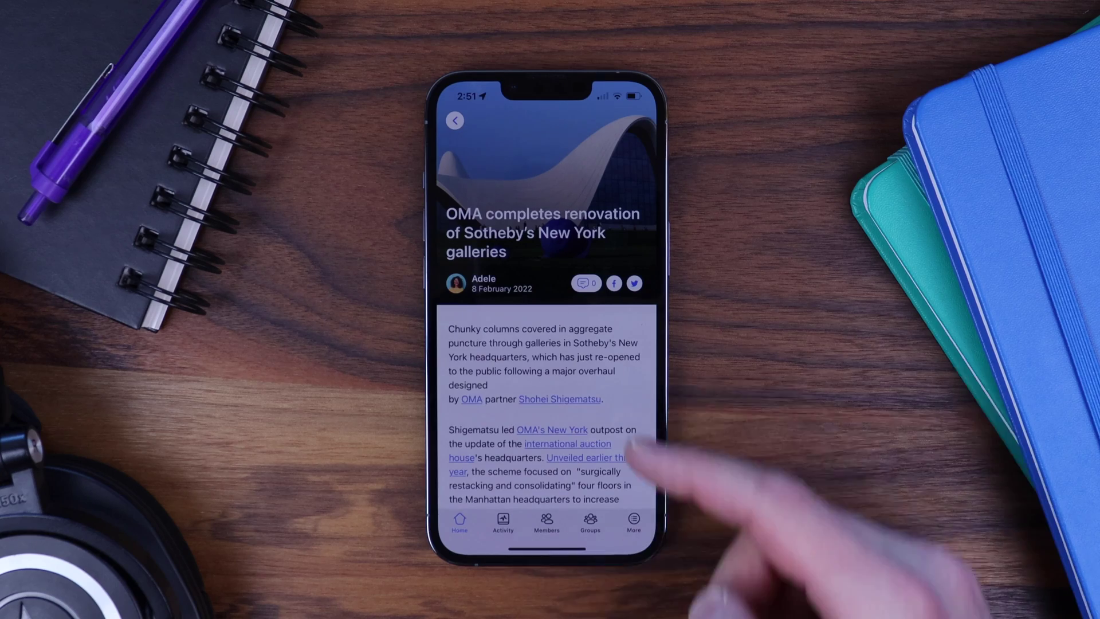
drag(630, 453, 590, 421)
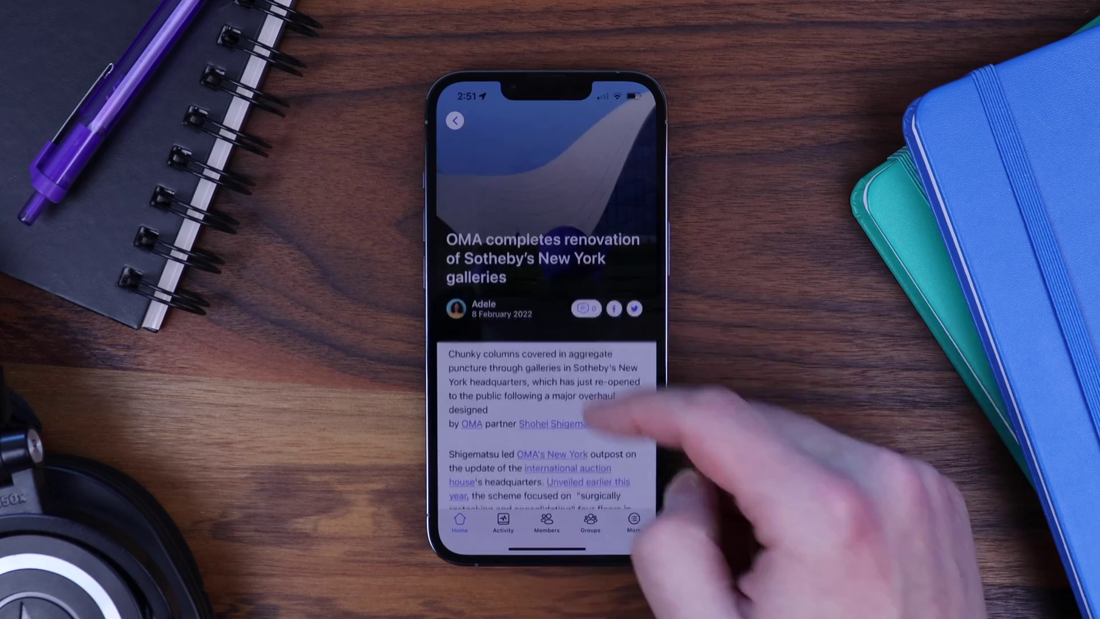
click(455, 120)
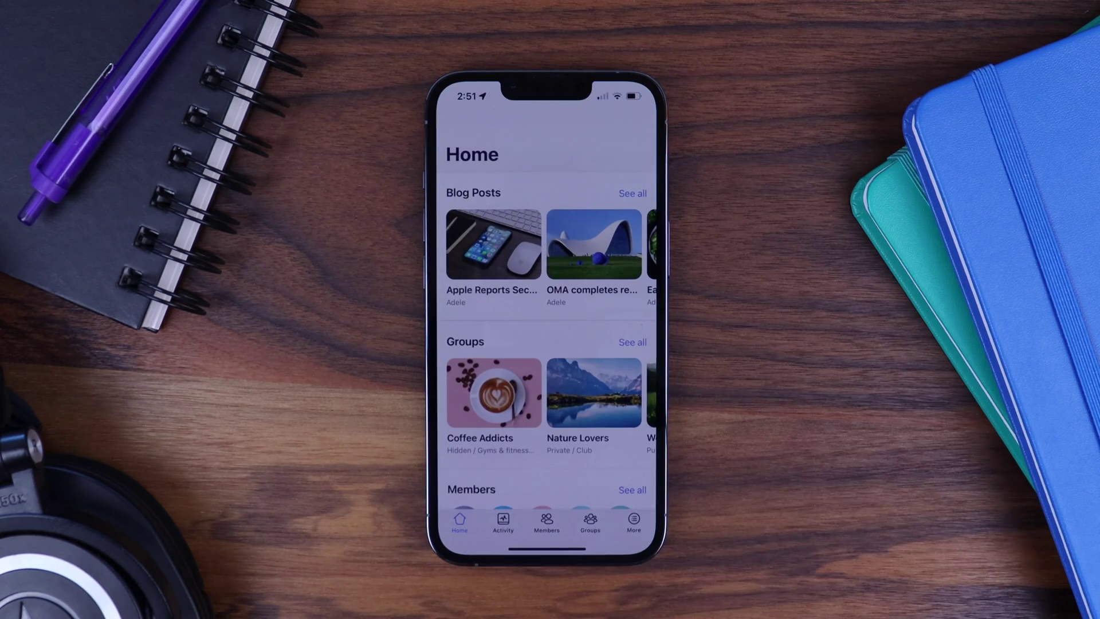
click(632, 193)
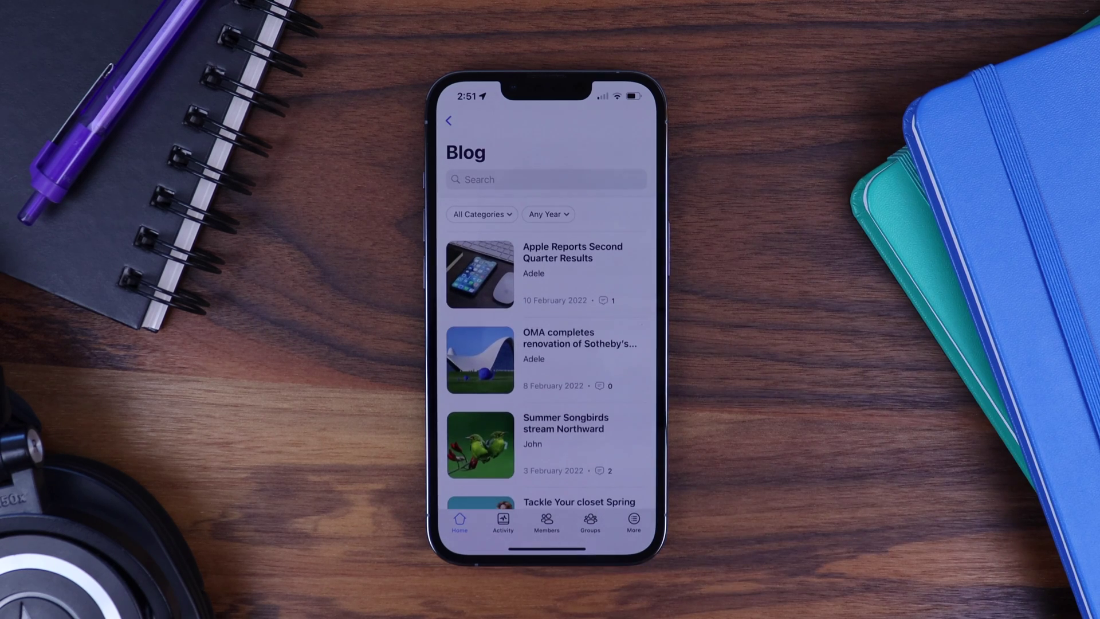
scroll(599, 439, down, 10)
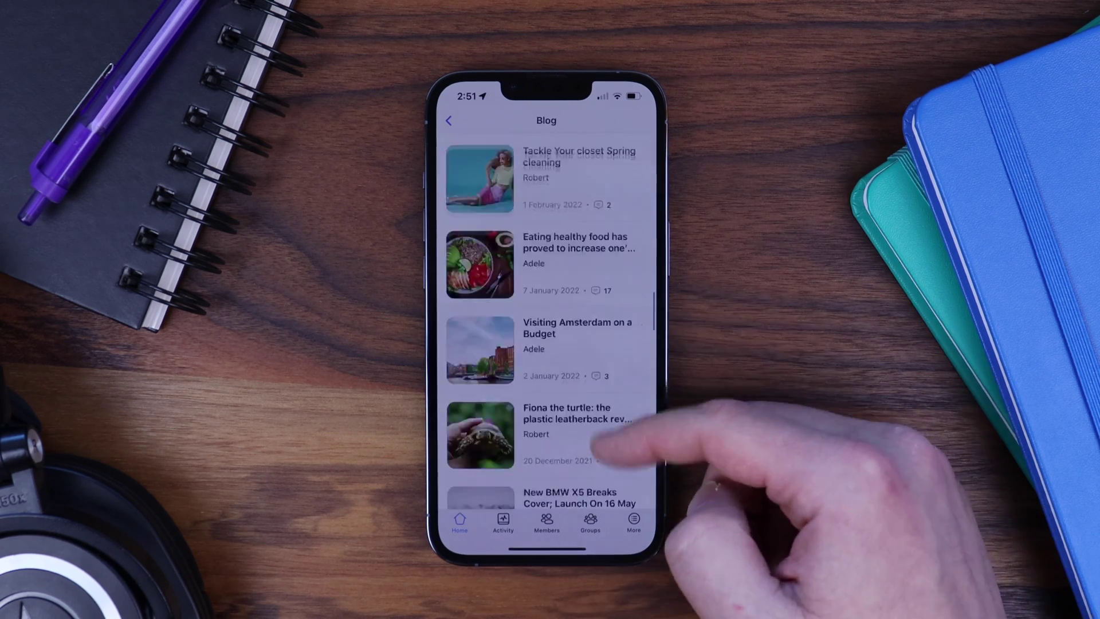
scroll(634, 277, up, 15)
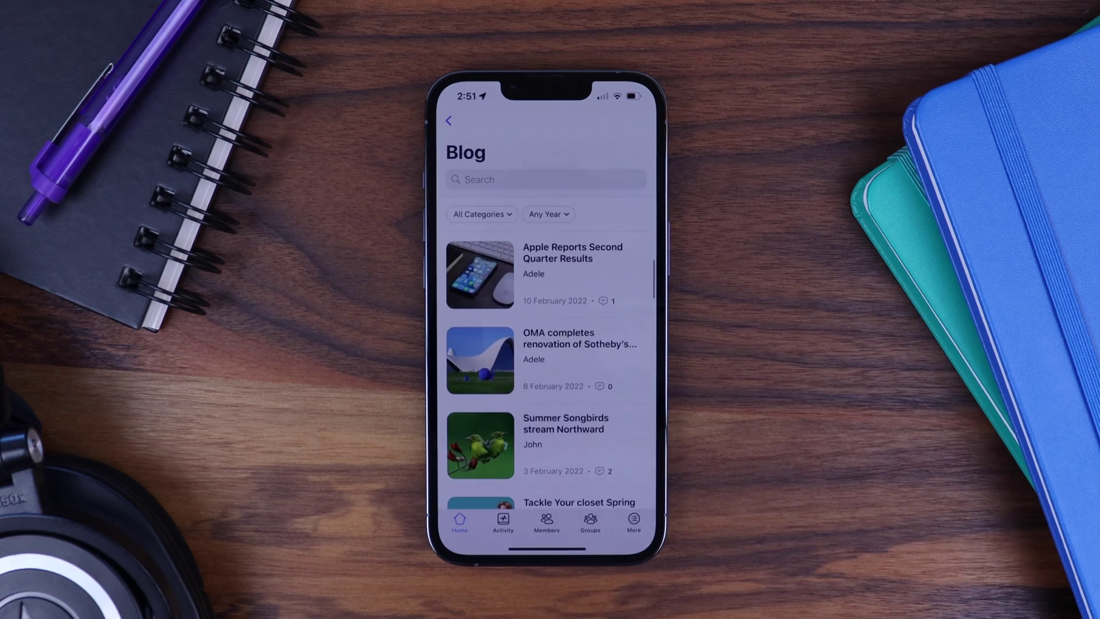
click(448, 121)
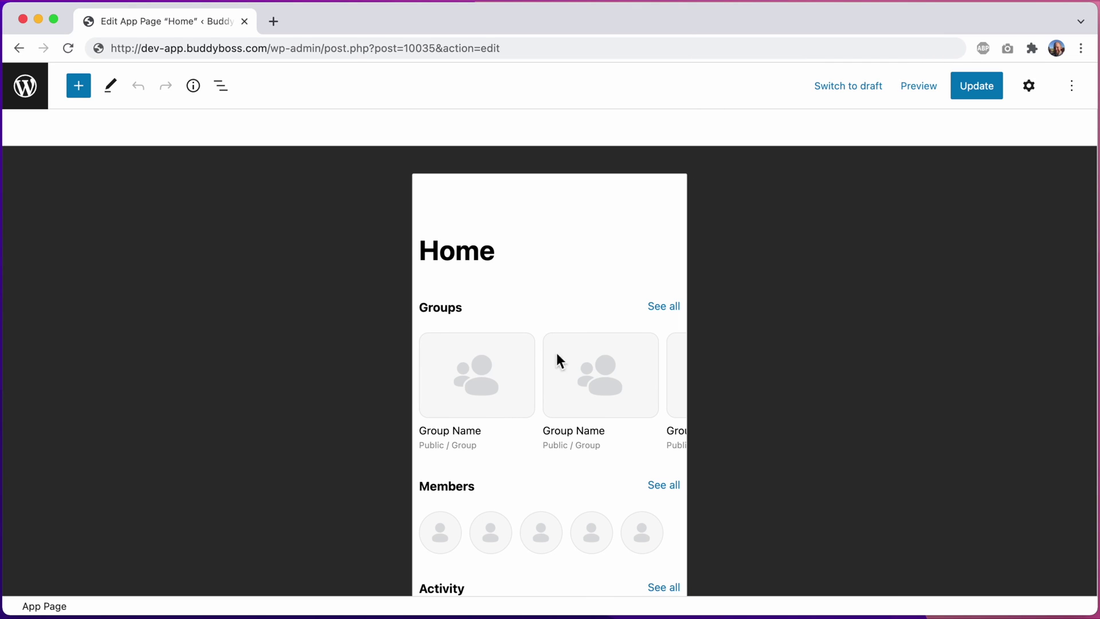
- Open the block library and scroll down to the BuddyBoss App blocks, reaching Blog Posts
scroll(559, 379, down, 3)
scroll(559, 380, up, 3)
click(80, 87)
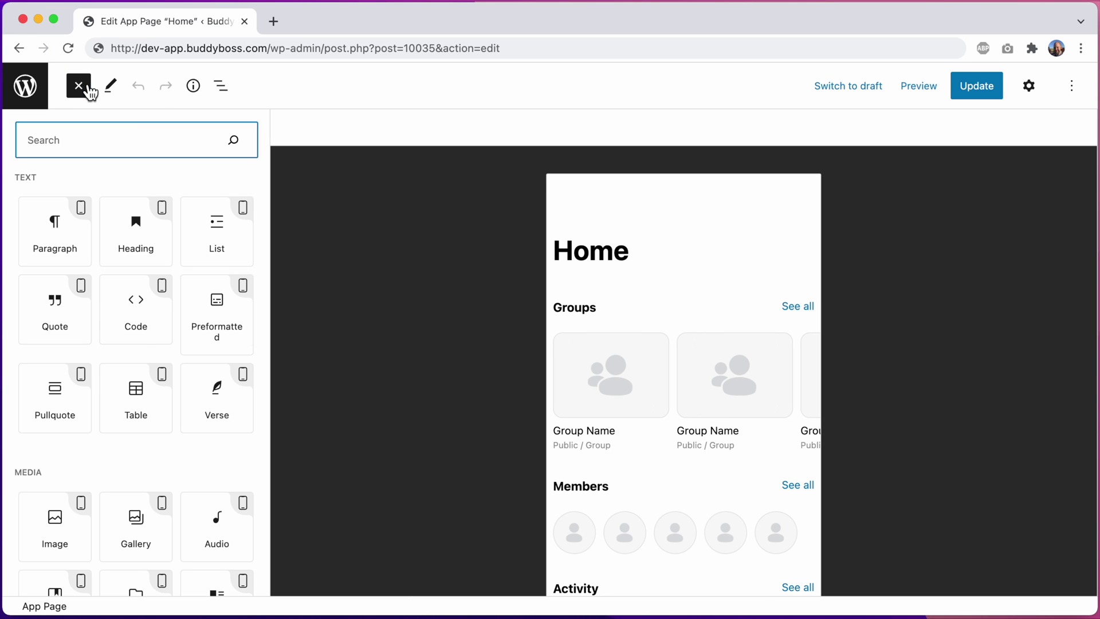
scroll(136, 327, down, 15)
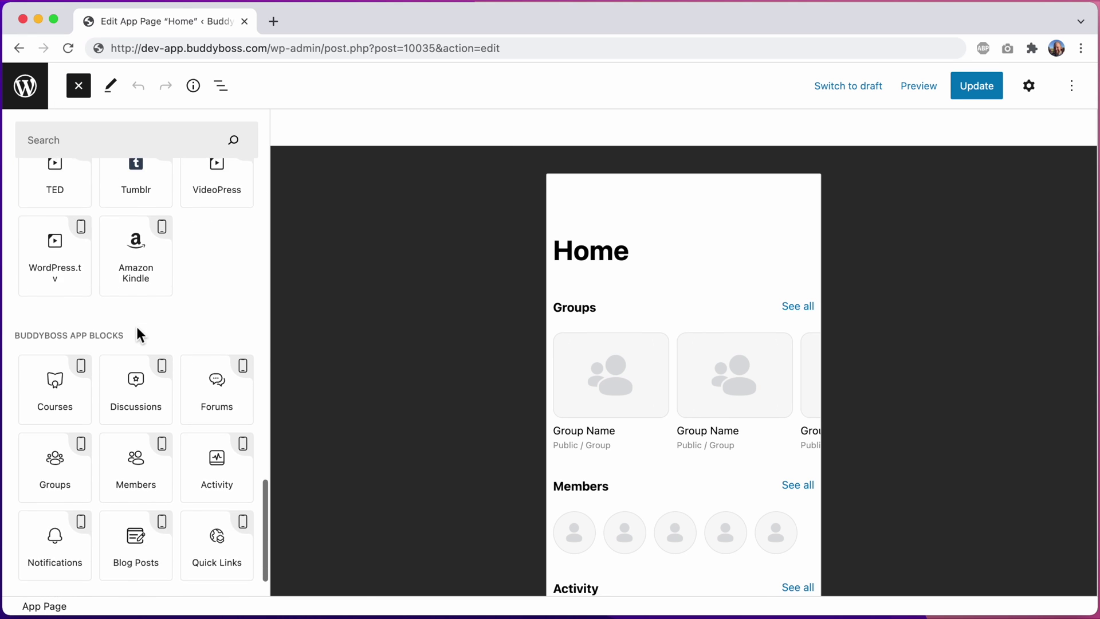
scroll(136, 328, down, 2)
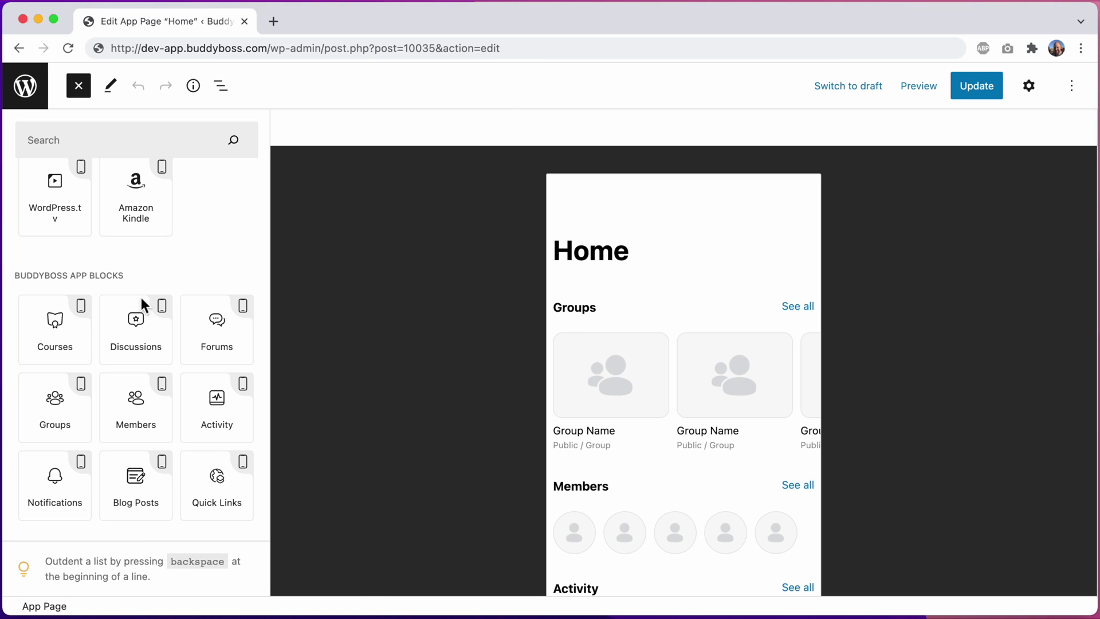
mouse_move(126, 499)
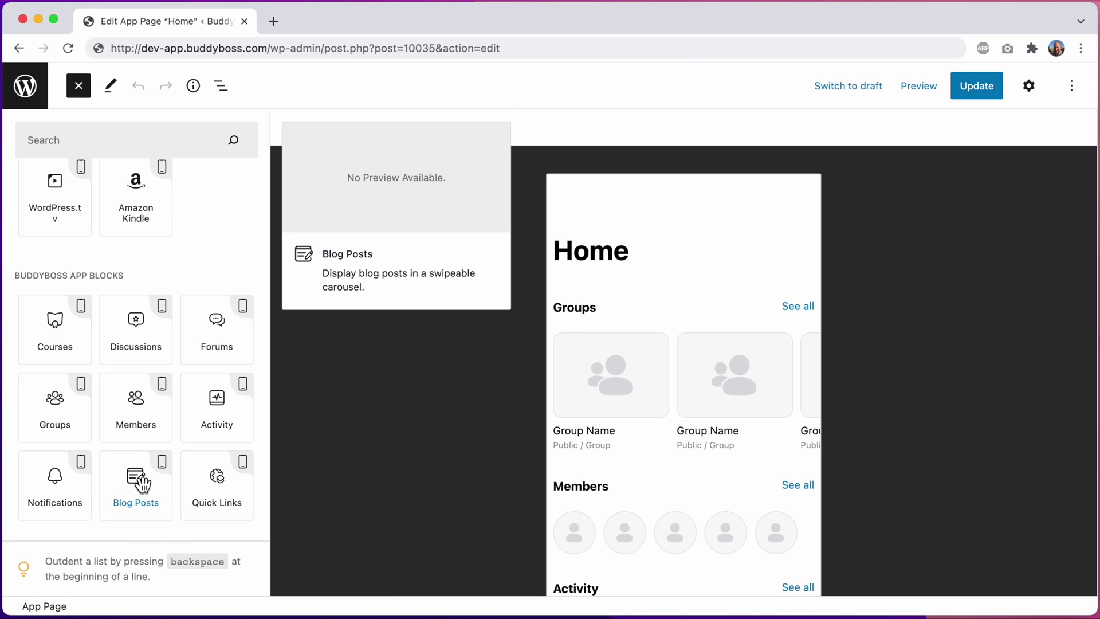
- Insert a Blog Posts carousel block into the Home page and select it
click(142, 483)
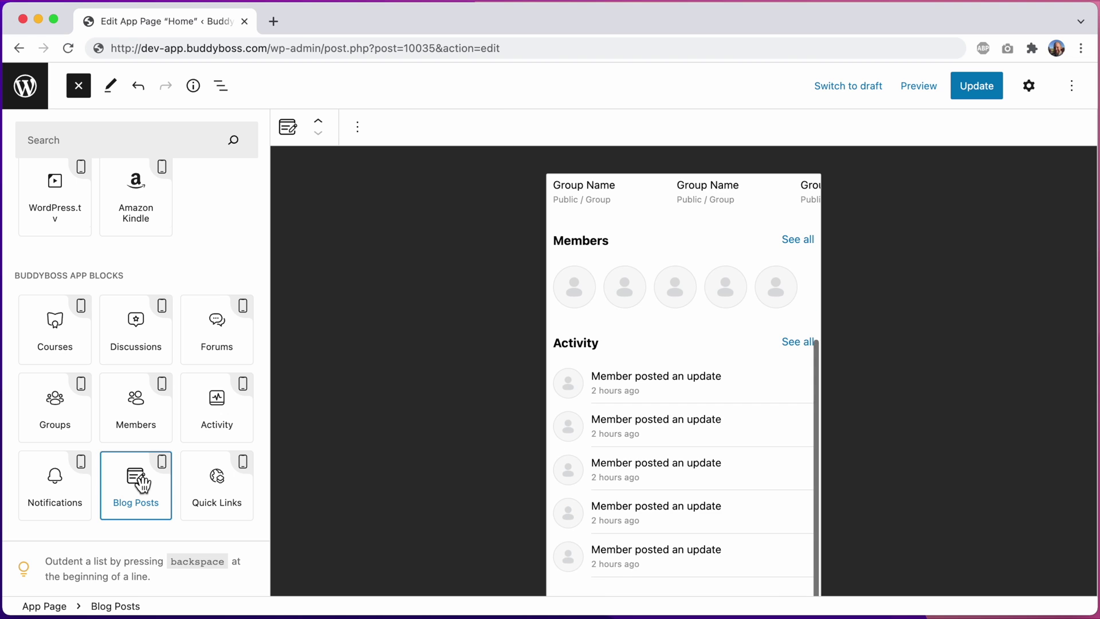
click(401, 452)
scroll(532, 446, down, 5)
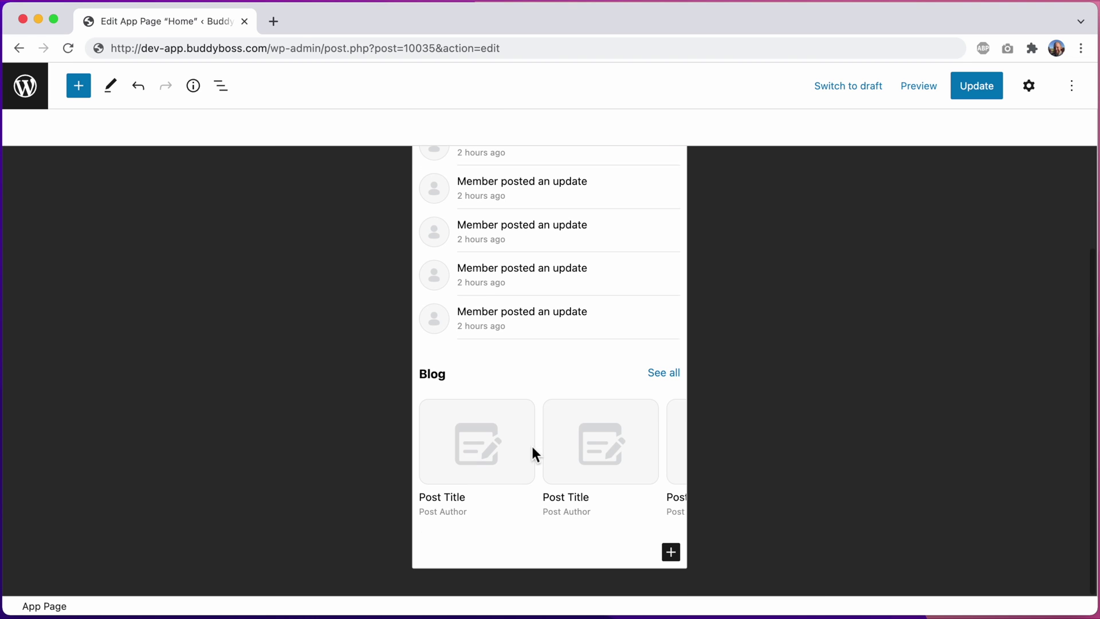
click(535, 383)
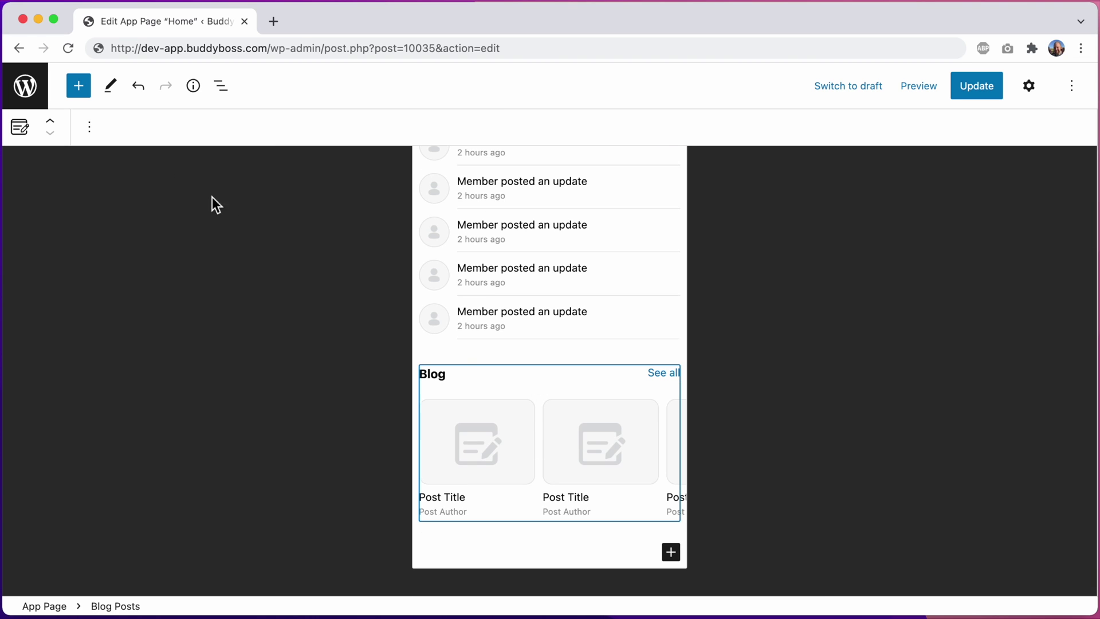
- Move the Blog Posts block past Activity and Members to the top, above Groups, and show its settings
click(51, 121)
click(52, 120)
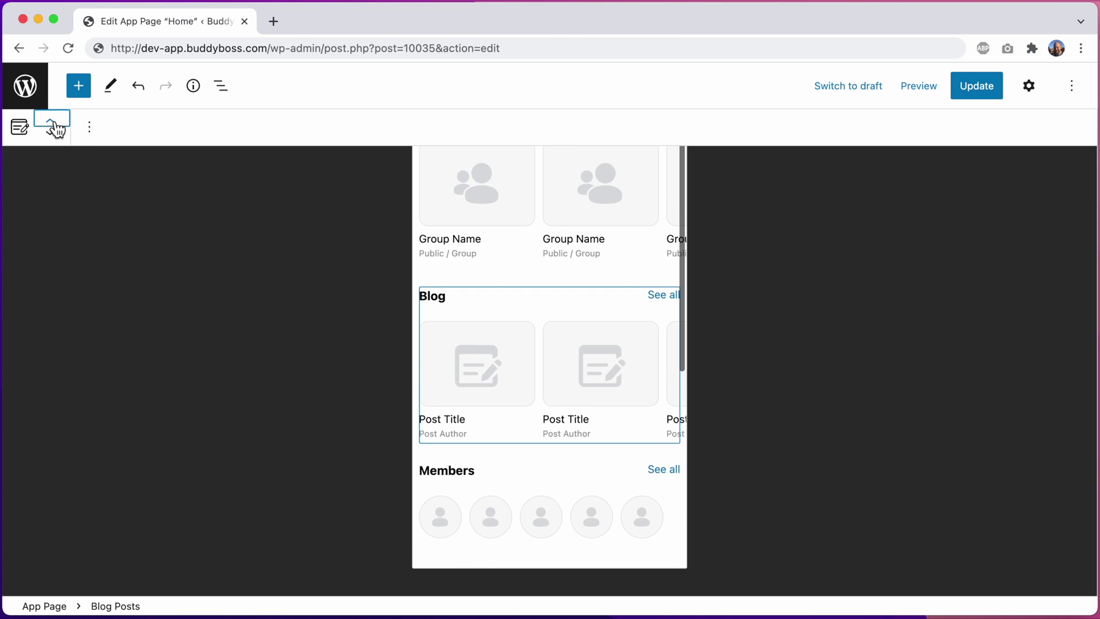
click(52, 120)
scroll(585, 324, up, 3)
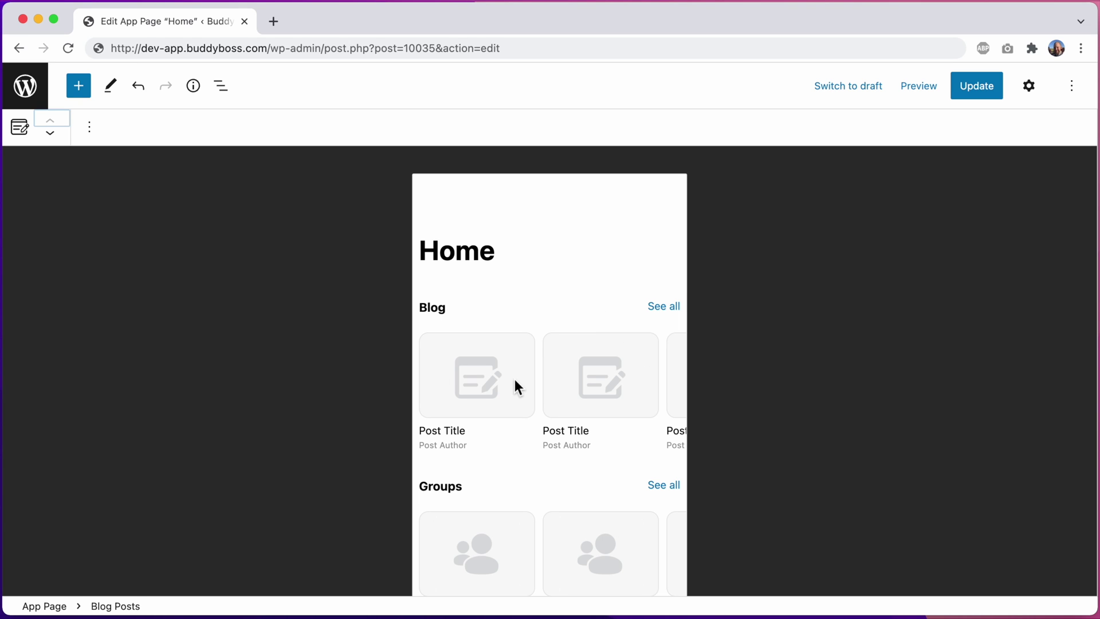
click(548, 314)
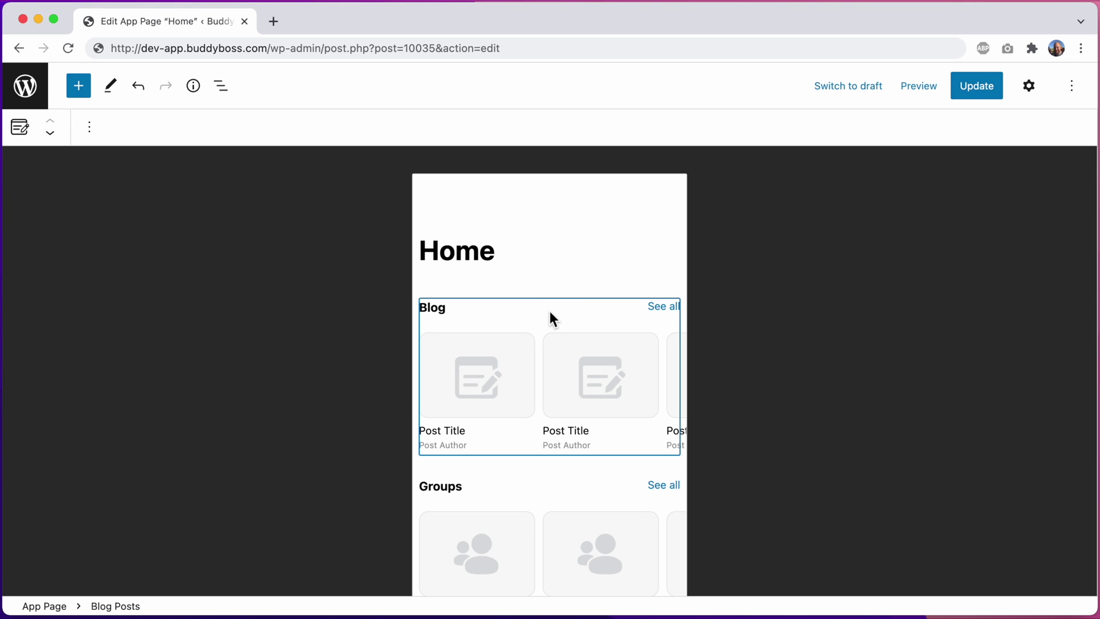
click(1030, 87)
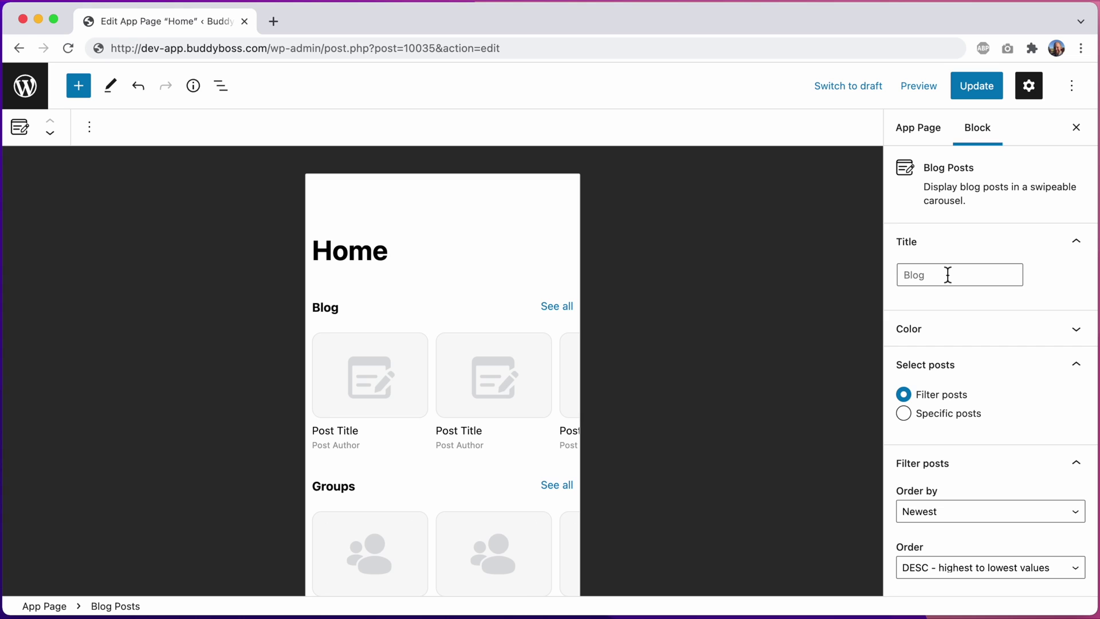
- Title the Blog Posts carousel 'Latest News'
click(948, 275)
text(Latest News)
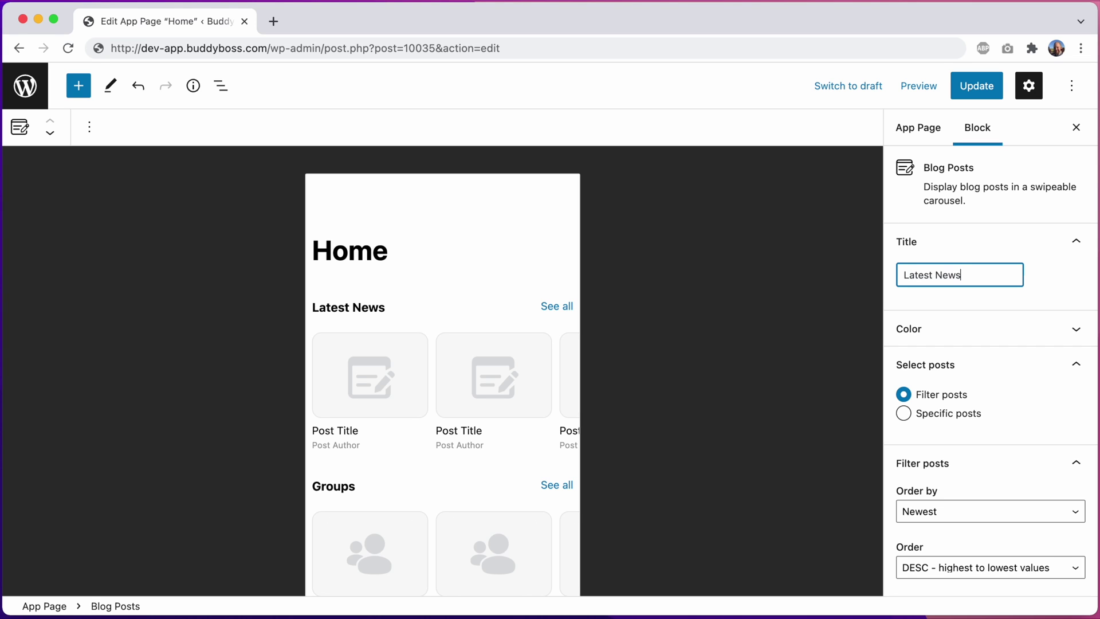
click(1077, 290)
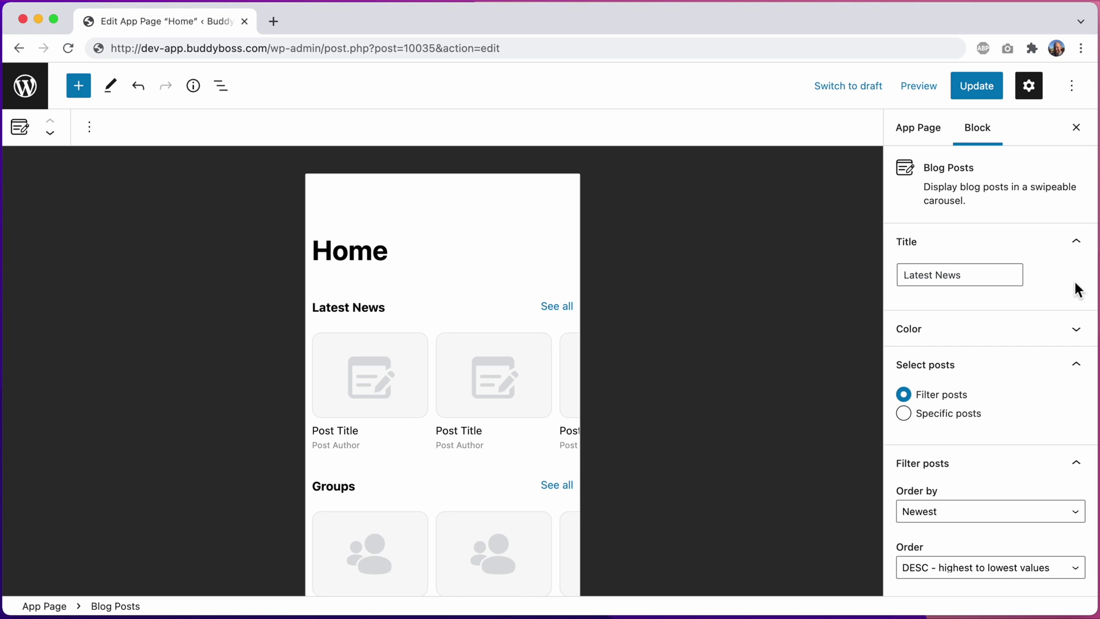
- Check the background colour options, then review the filter settings left on Filter posts
click(1041, 330)
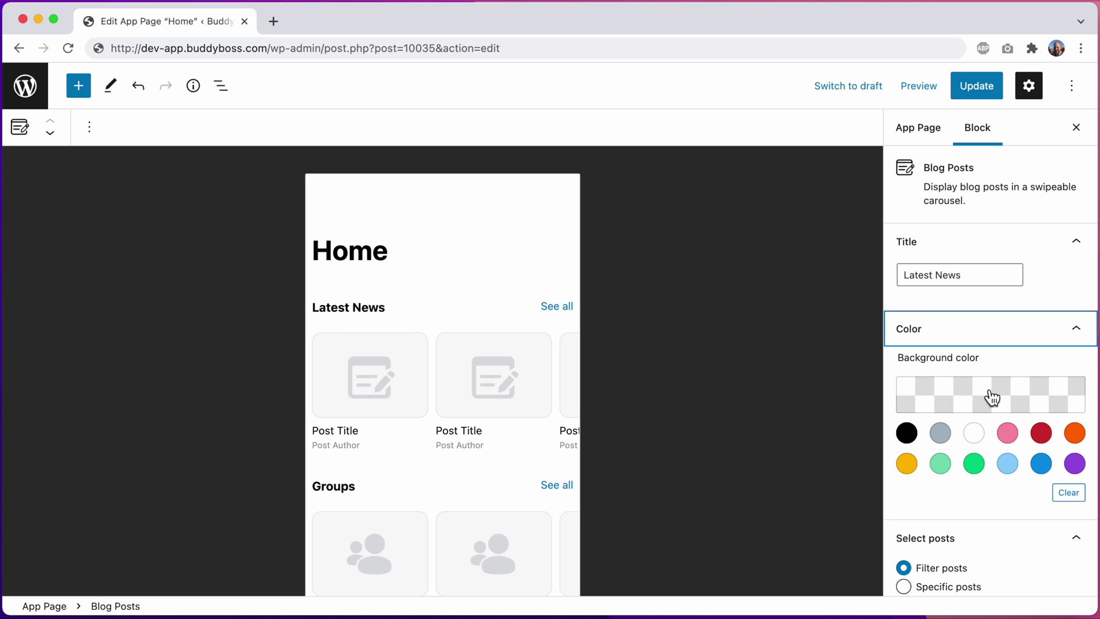
click(1005, 334)
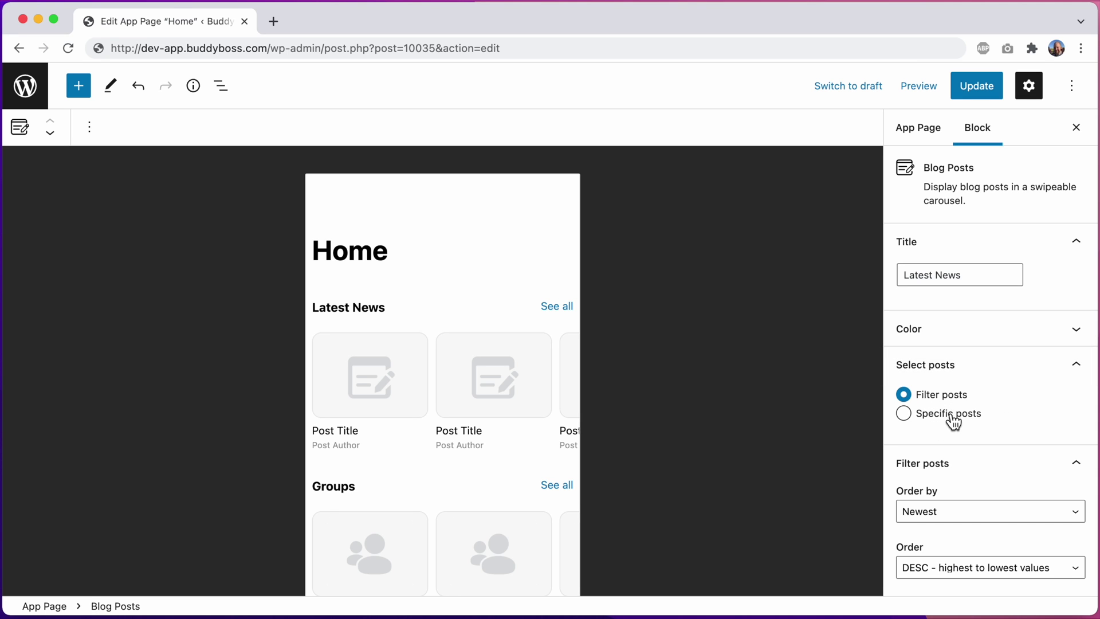
scroll(955, 422, down, 3)
scroll(954, 422, down, 15)
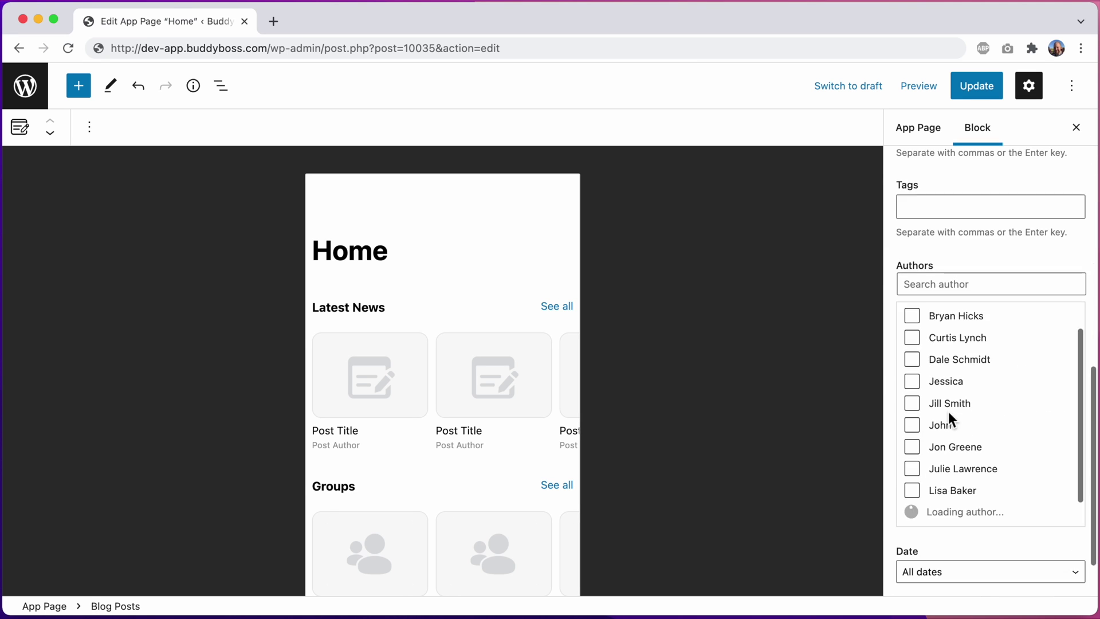
scroll(948, 411, up, 15)
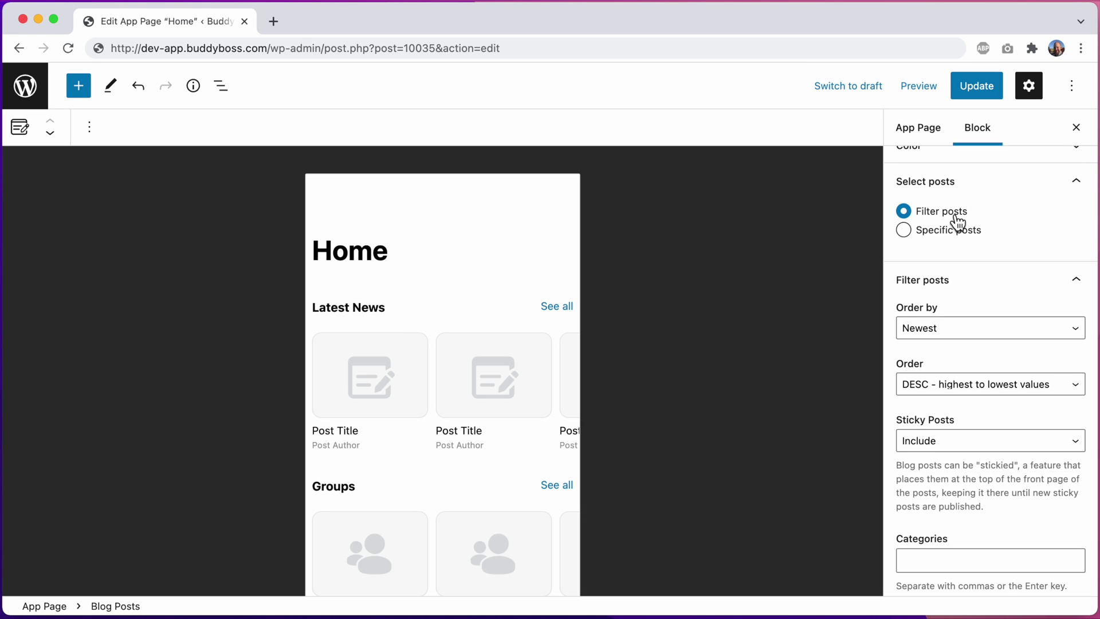
scroll(969, 285, down, 2)
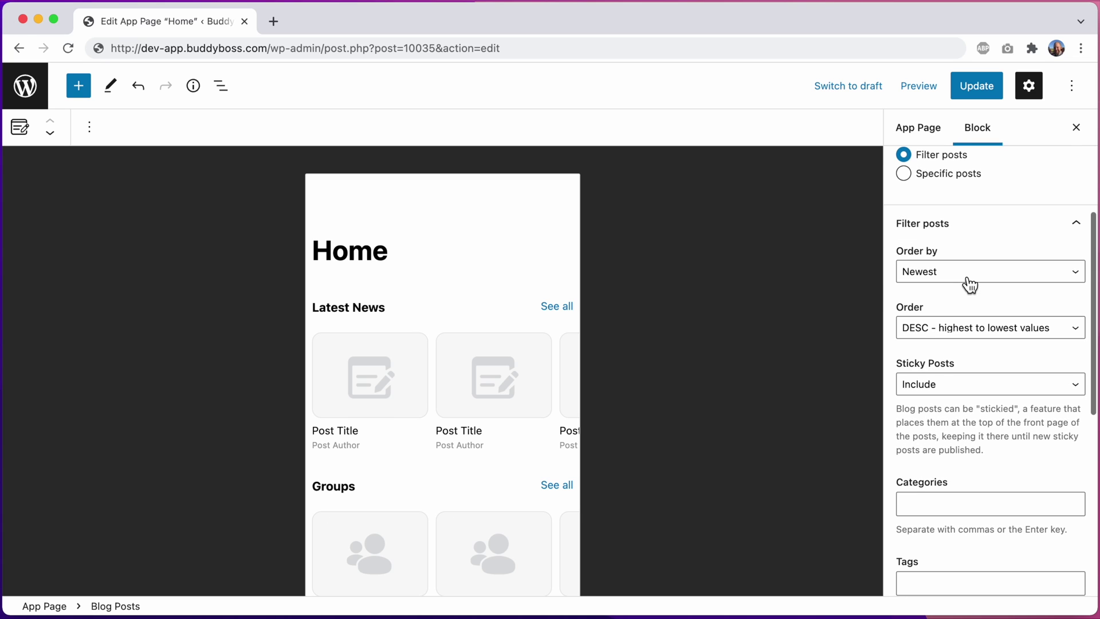
- Order the posts Alphabetical, ASC, and keep Sticky Posts set to Include
click(968, 285)
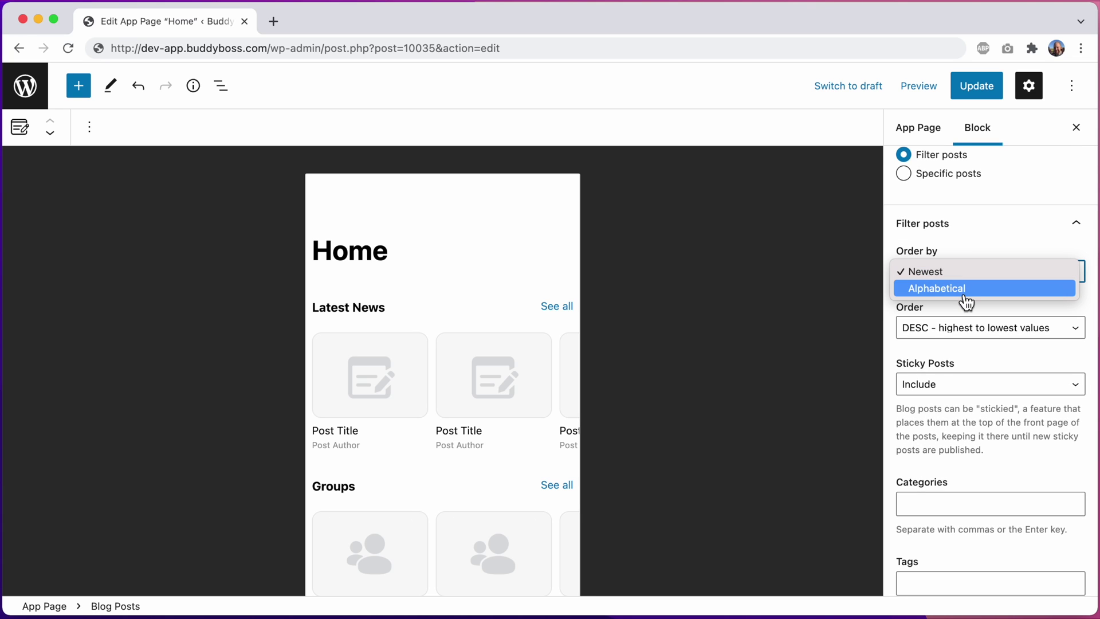
click(964, 291)
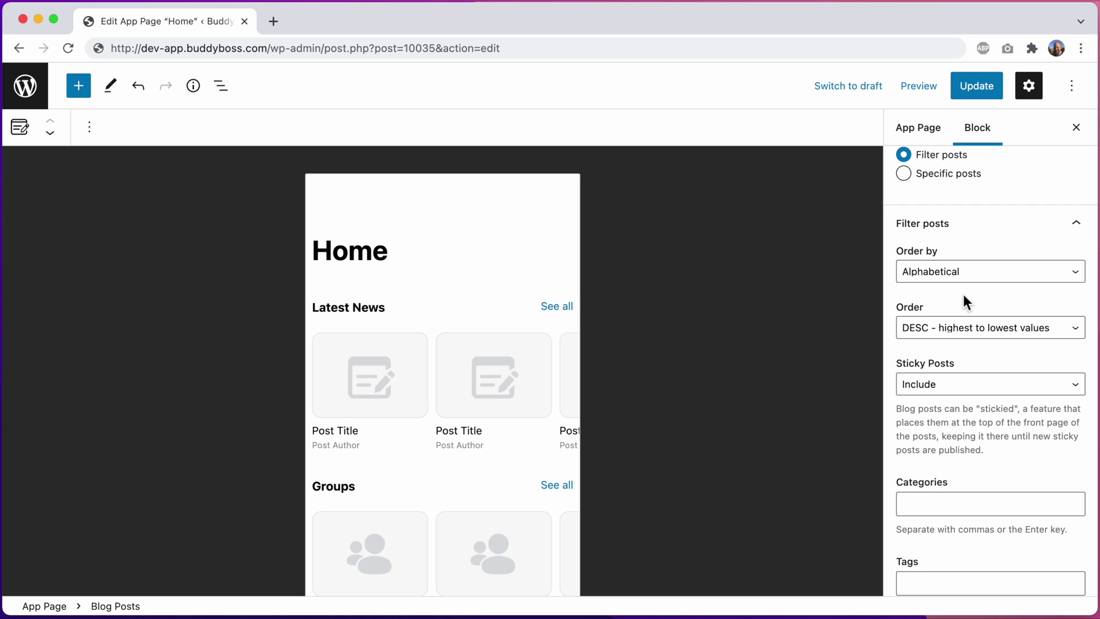
click(964, 337)
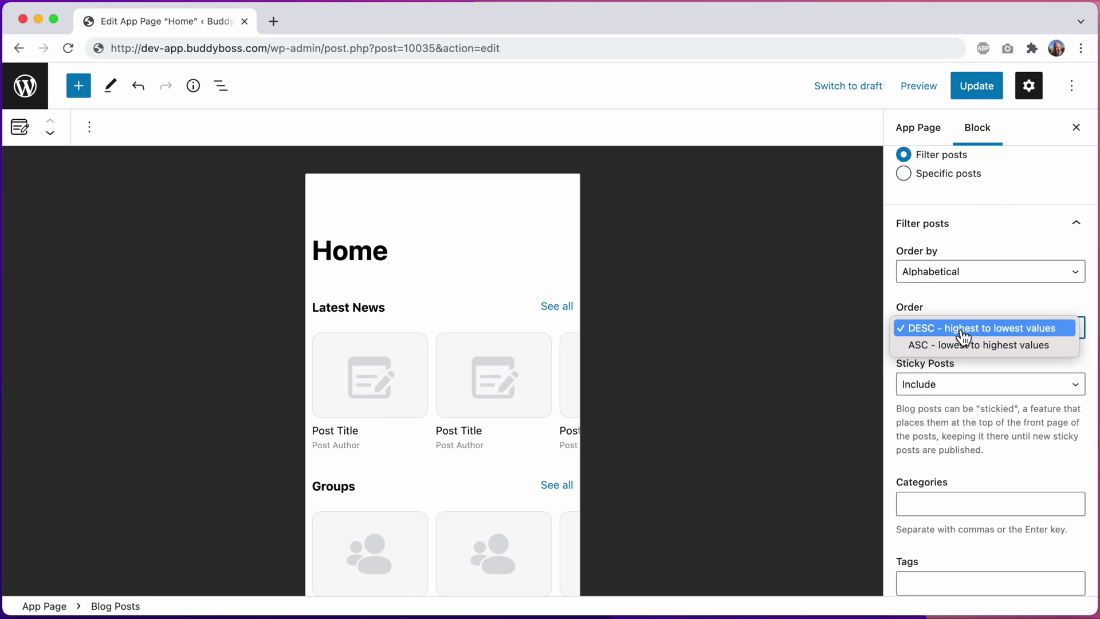
click(963, 346)
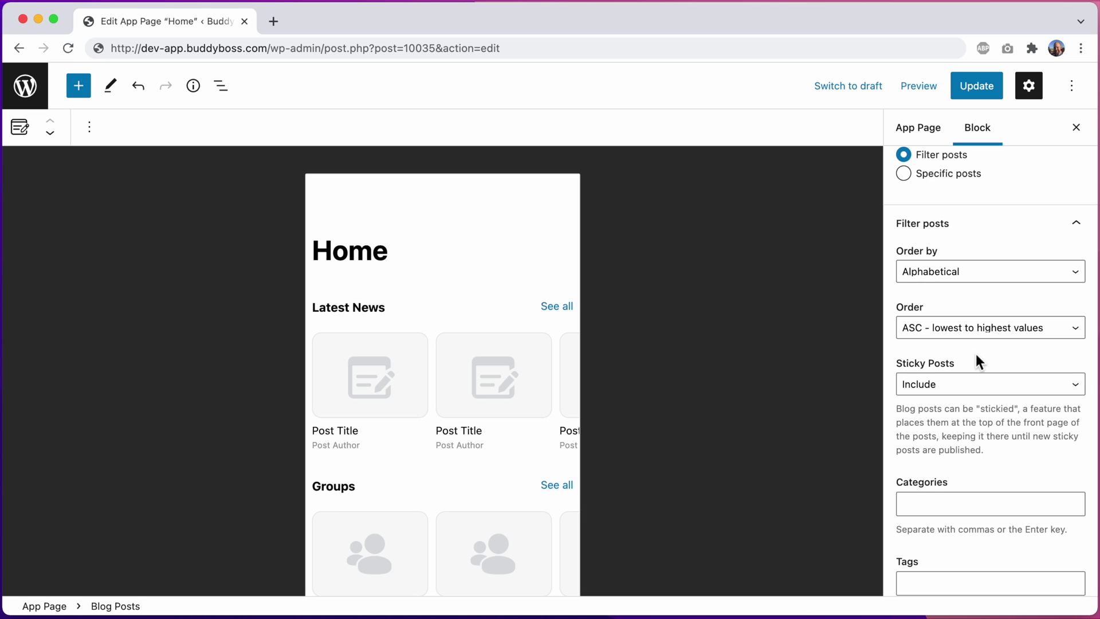
click(989, 384)
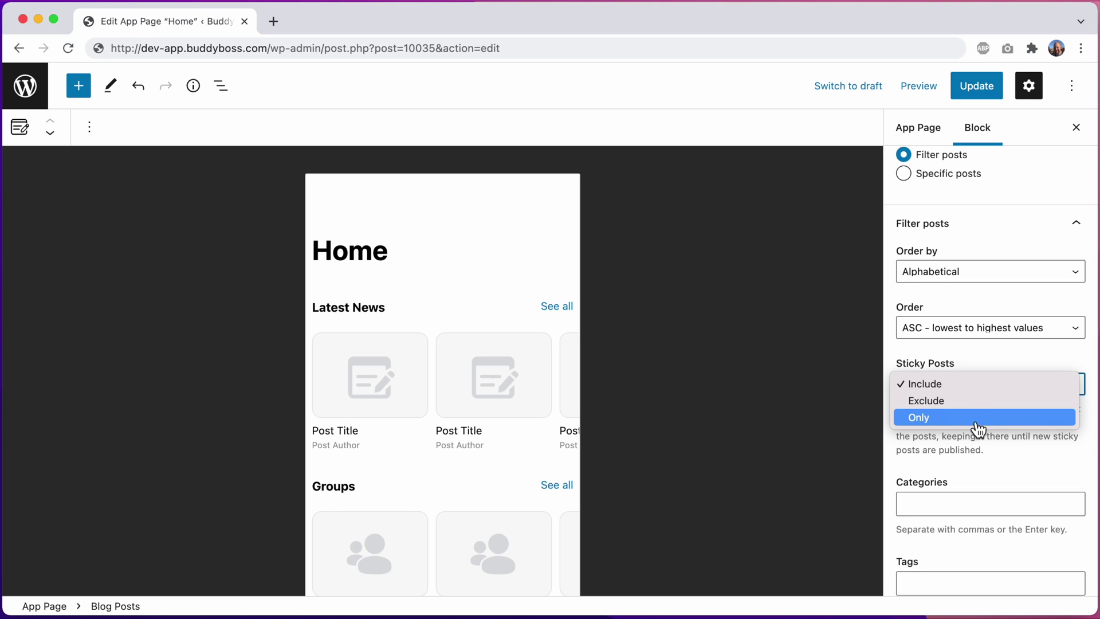
click(981, 391)
- Filter by the Business Leadership and Health & Fitness categories
scroll(983, 395, down, 4)
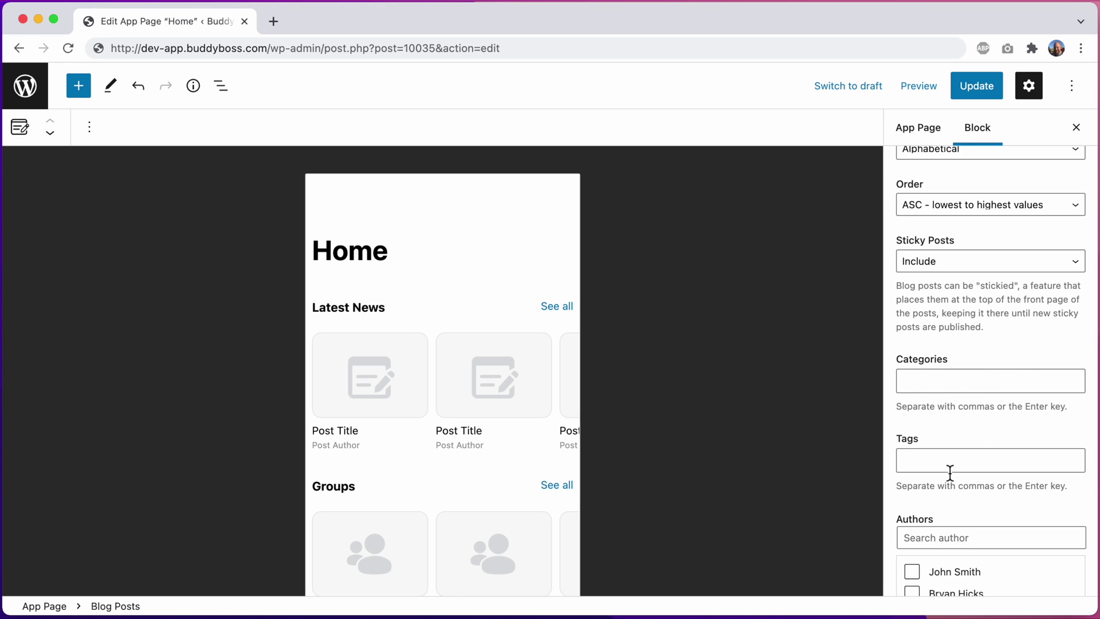
click(943, 383)
text(bus)
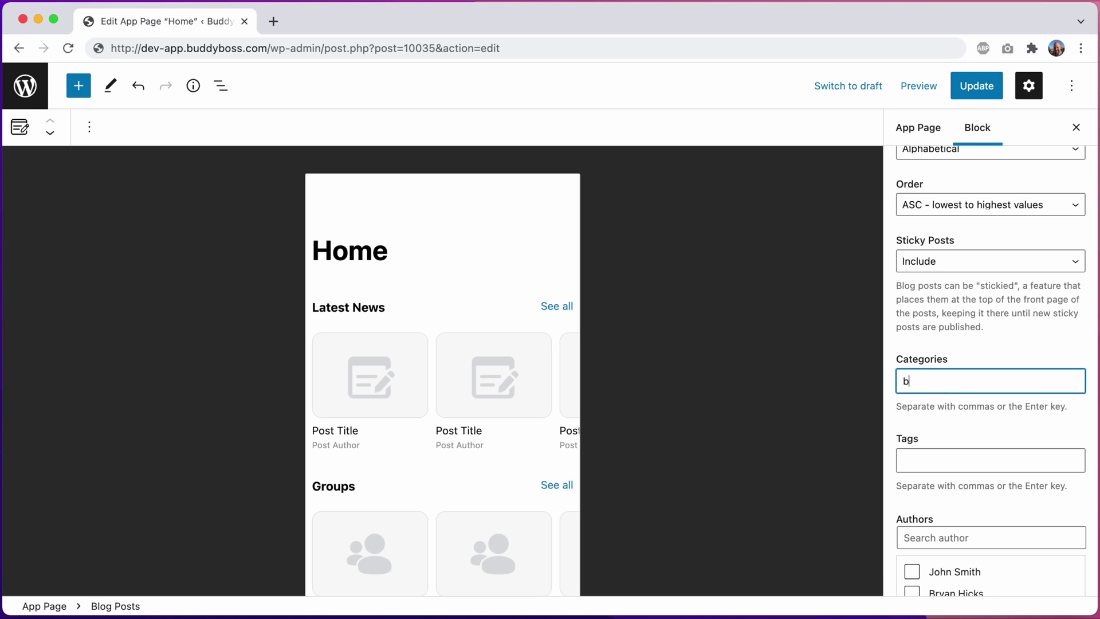
click(958, 424)
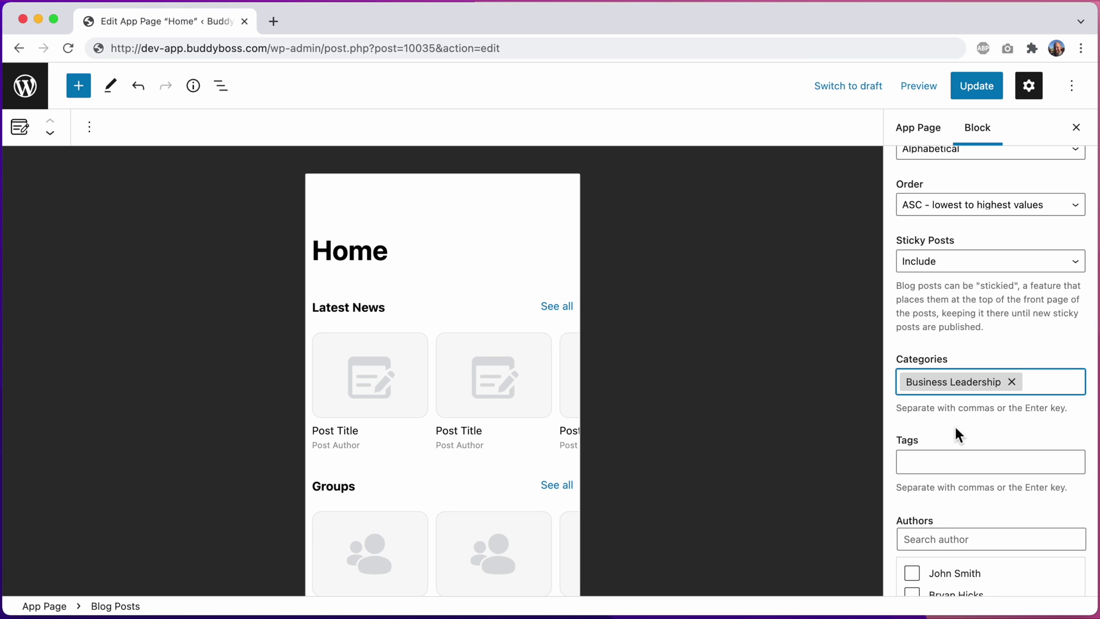
text(hea)
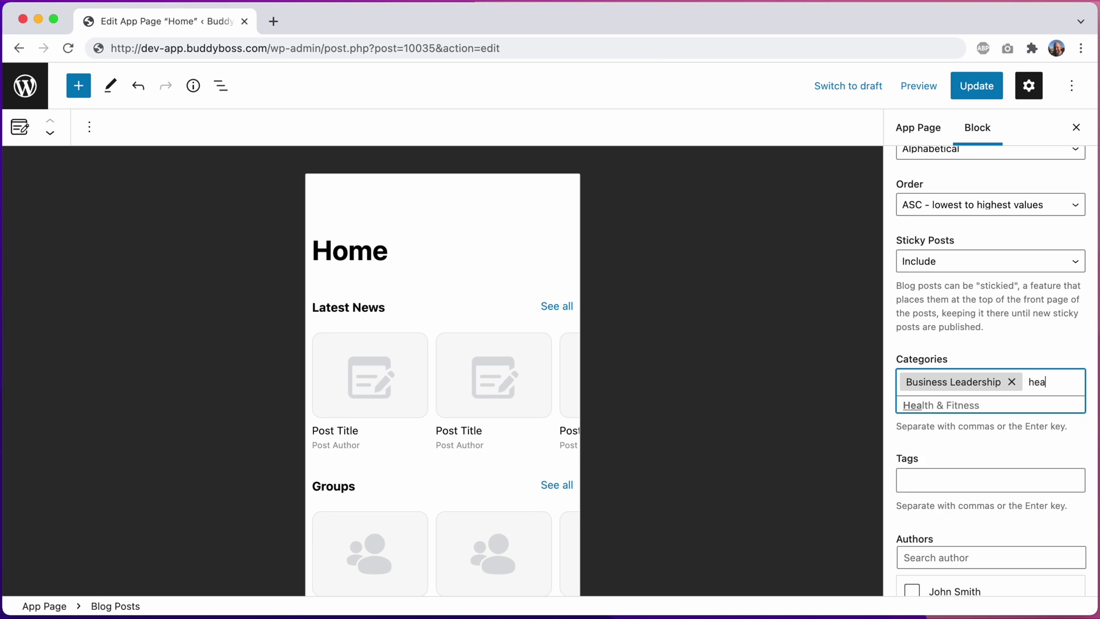
click(992, 410)
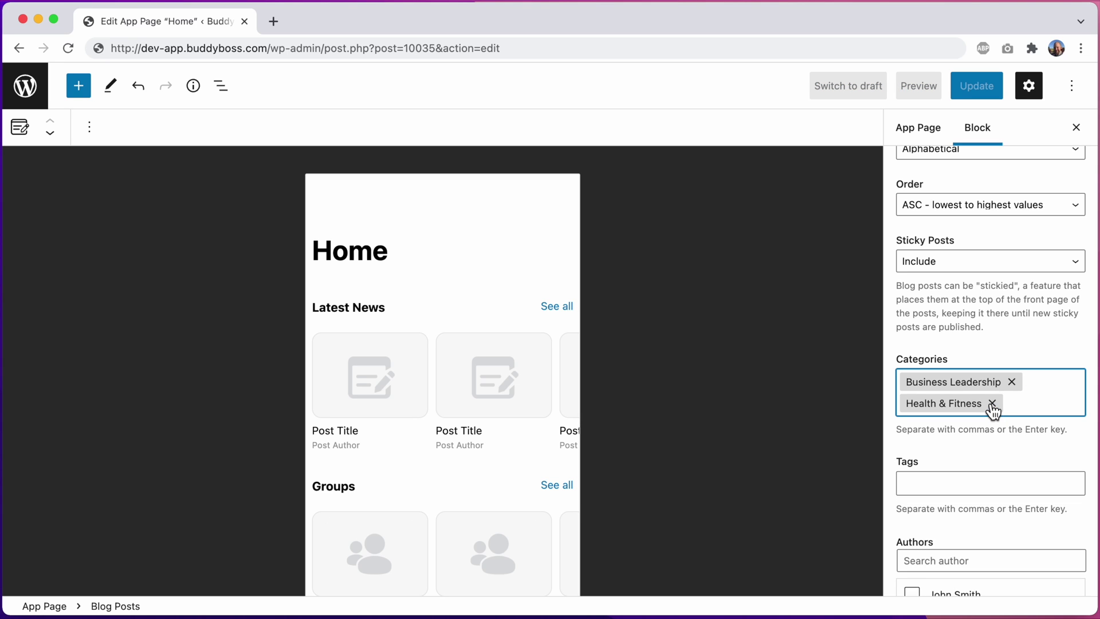
click(986, 451)
- Tick three authors in the Authors list to filter posts by them
scroll(987, 453, down, 5)
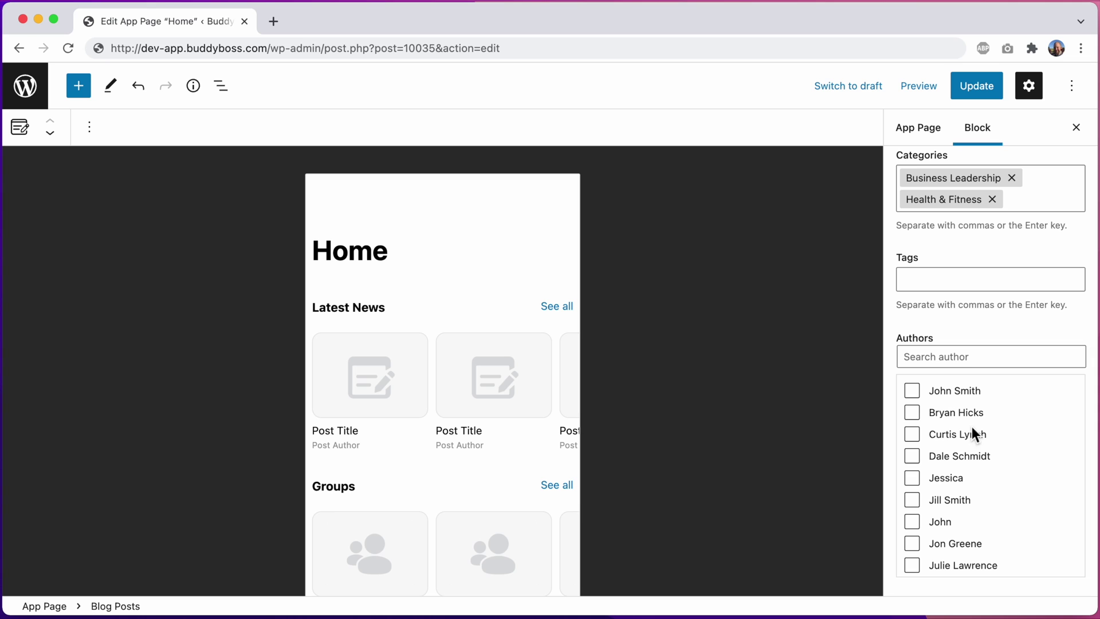
click(973, 414)
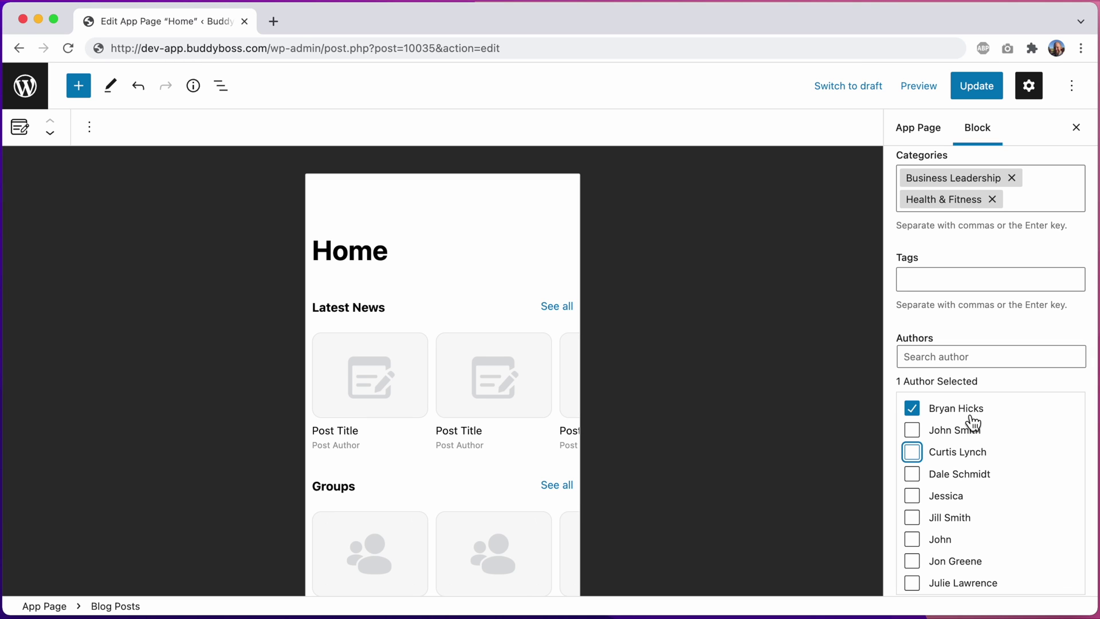
click(963, 458)
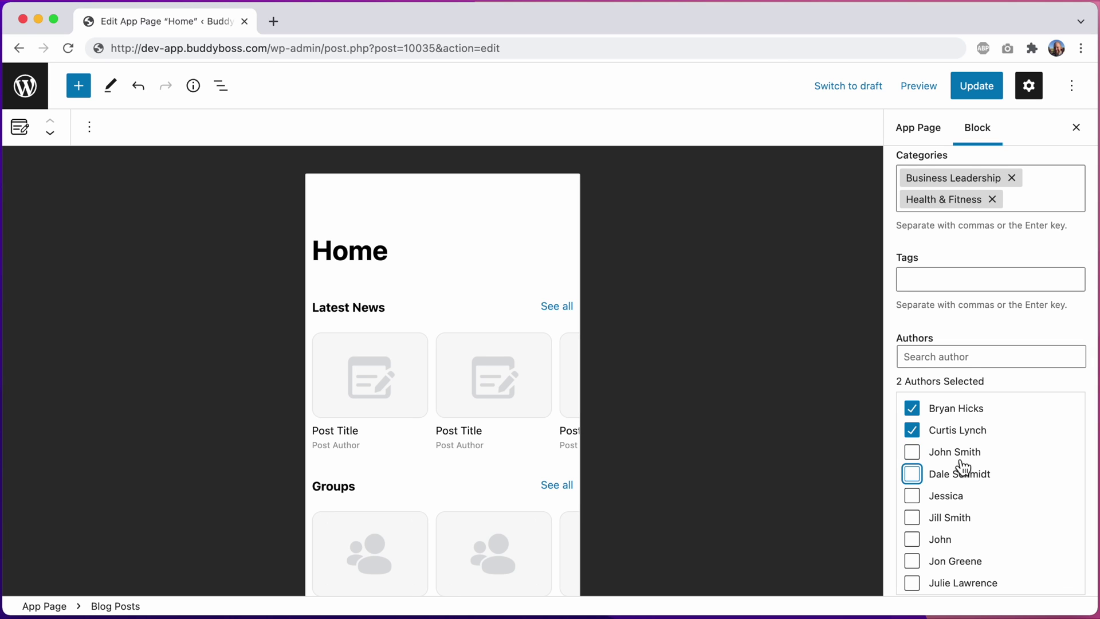
click(951, 501)
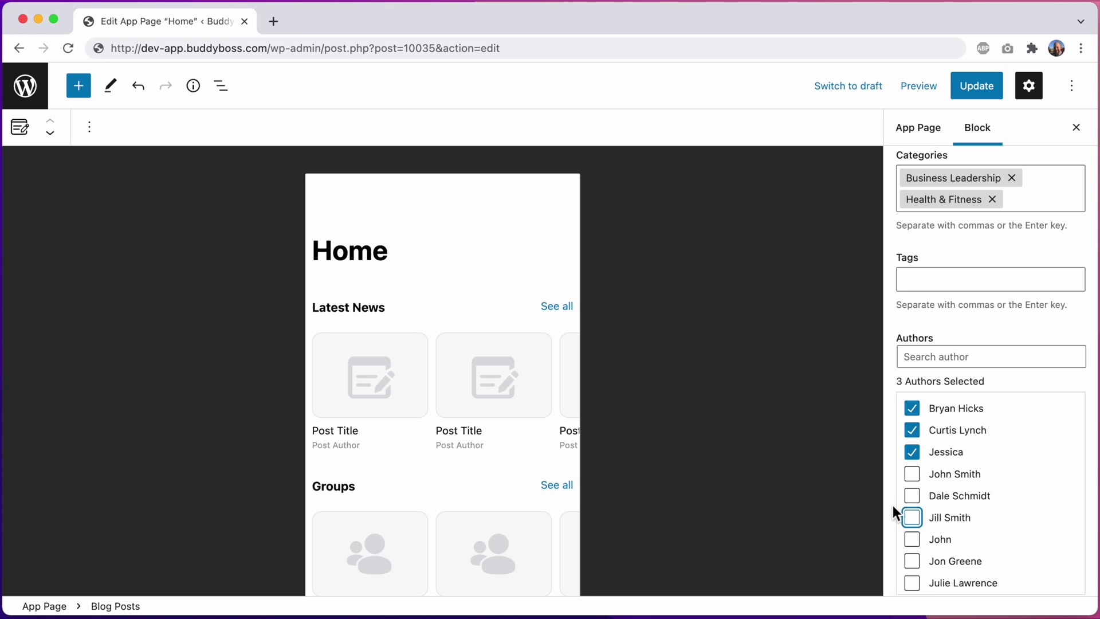
scroll(893, 504, down, 5)
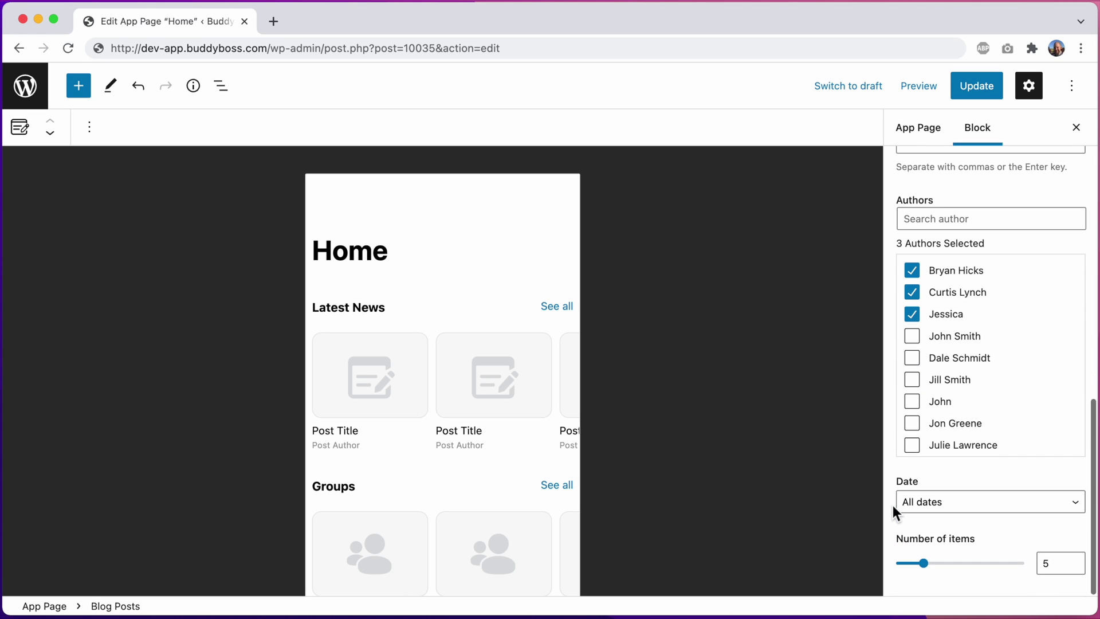
- Limit posts to January 2022, set Number of items to 9, and save with Cmd+S
click(936, 507)
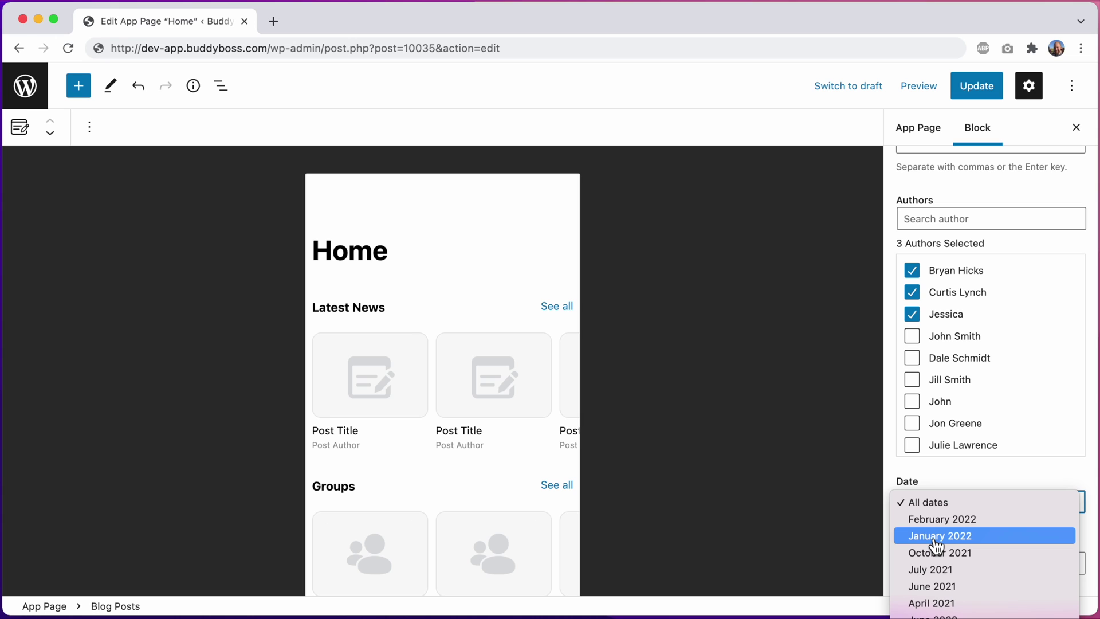
click(936, 536)
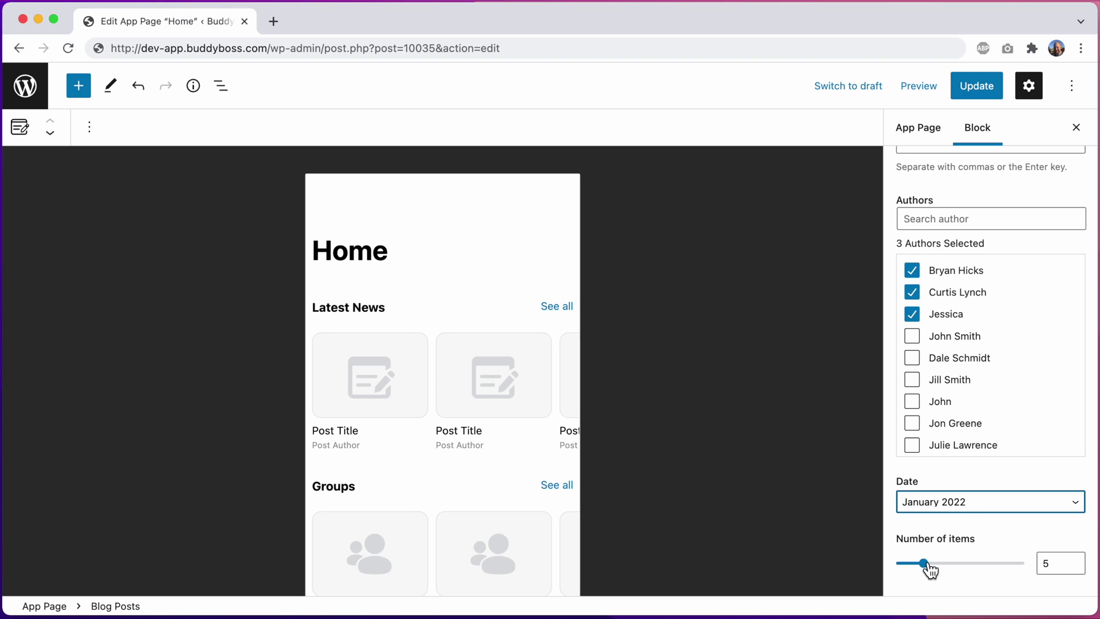
drag(924, 563, 952, 567)
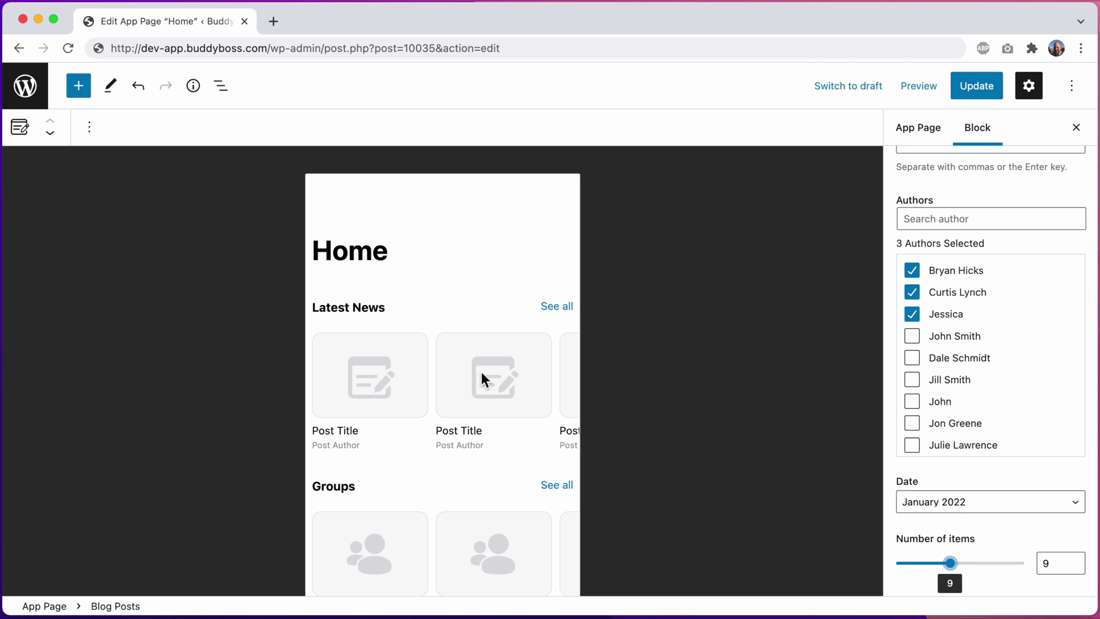
key(super+s)
scroll(889, 304, up, 3)
- Switch to Specific posts and pick the onboarding strategy, healthy food and Himalaya packing list posts
scroll(888, 300, up, 15)
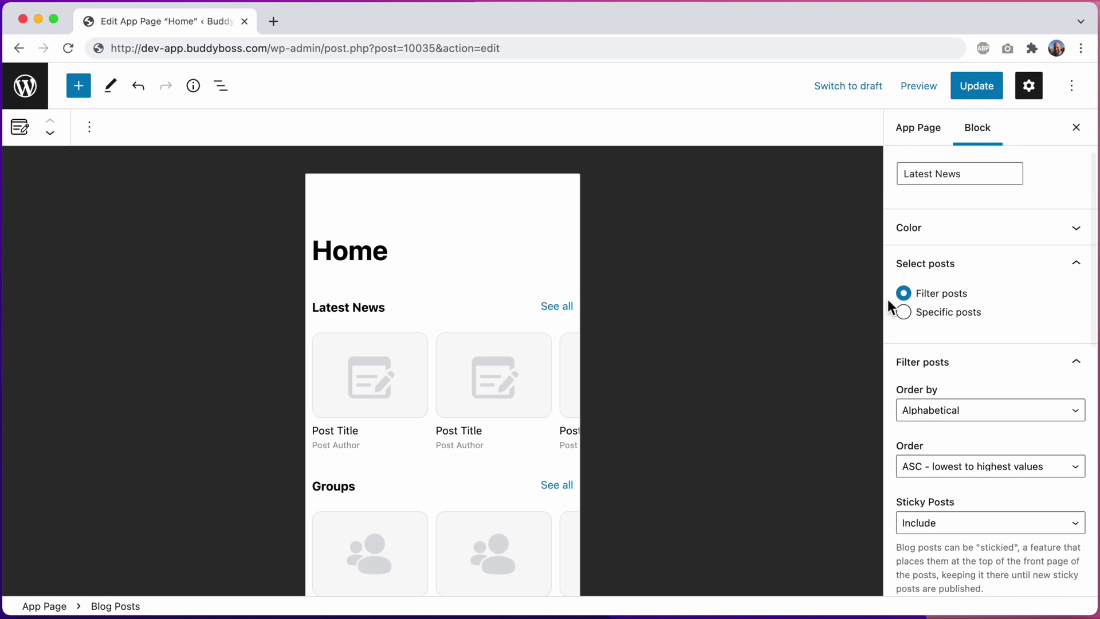
click(910, 312)
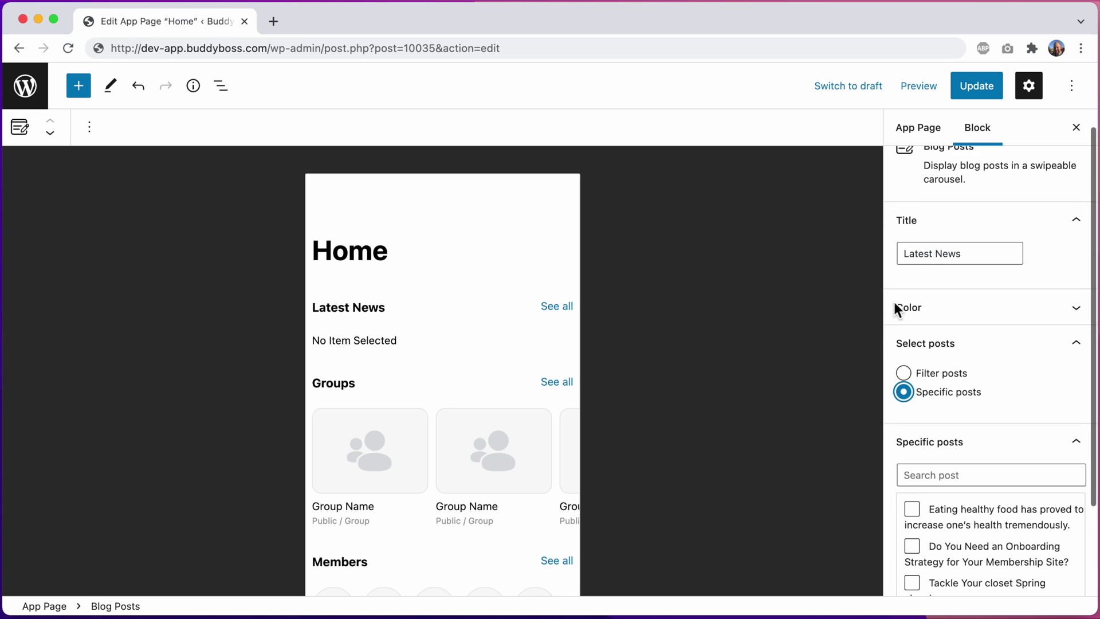
scroll(894, 304, down, 3)
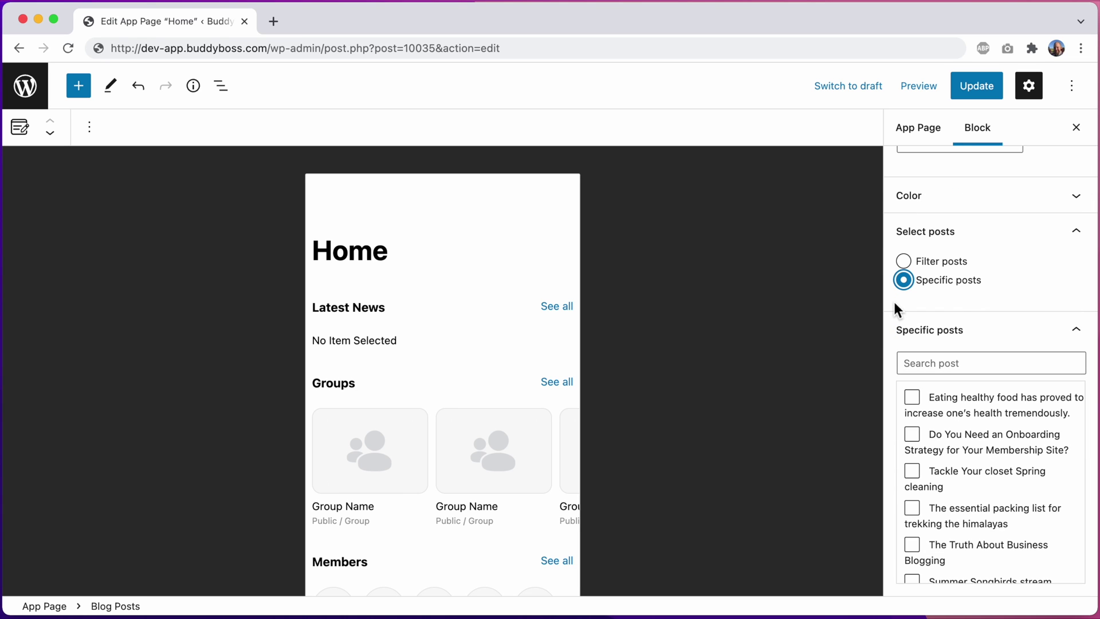
click(913, 435)
click(915, 453)
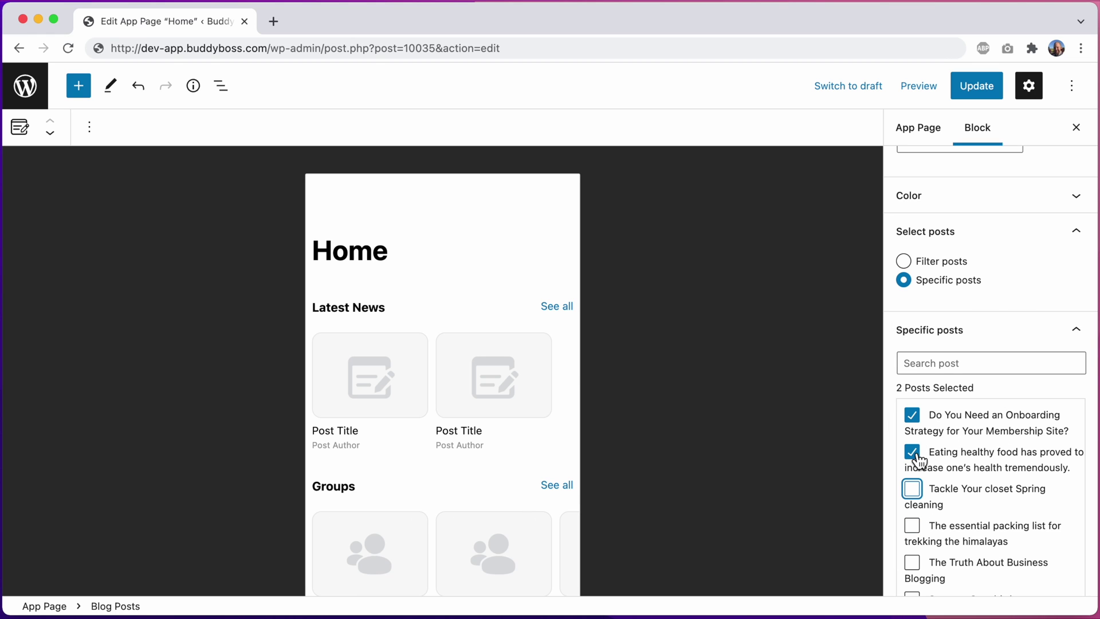
click(913, 525)
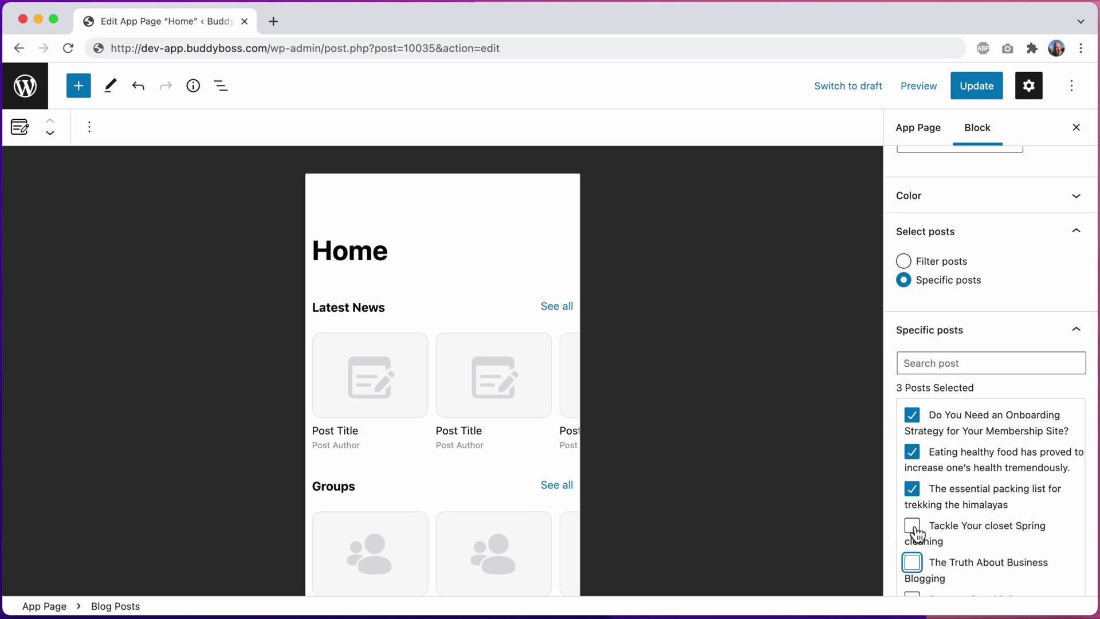
- Update the Home page with its three hand-picked Latest News posts
click(984, 92)
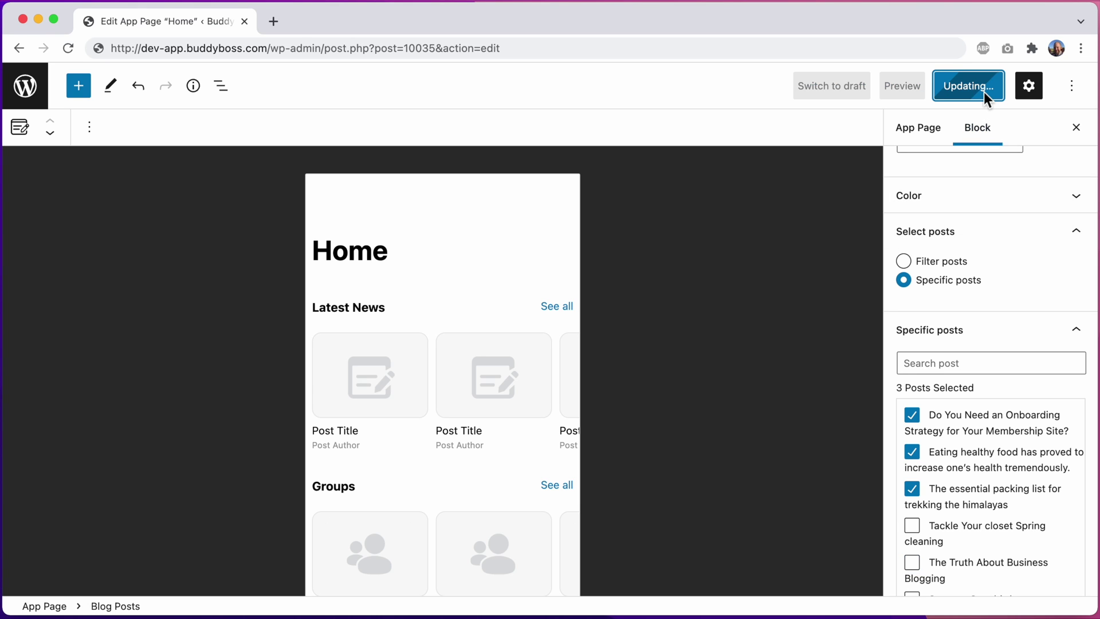